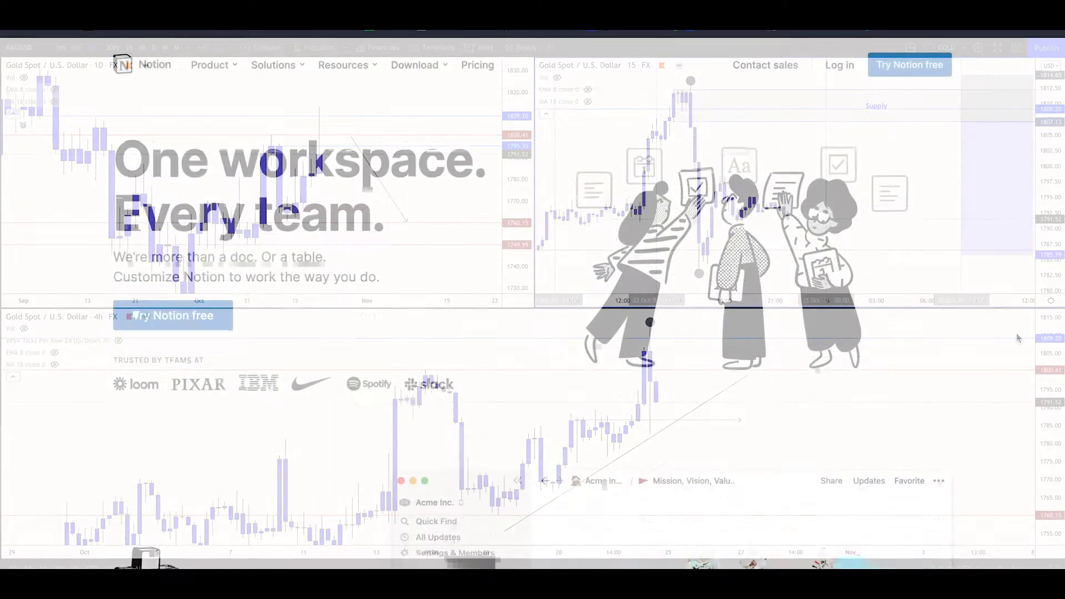
# Look through the product feature sections on the Notion homepage
pyautogui.scroll(-5, 1017, 333)
pyautogui.scroll(-9, 1016, 333)
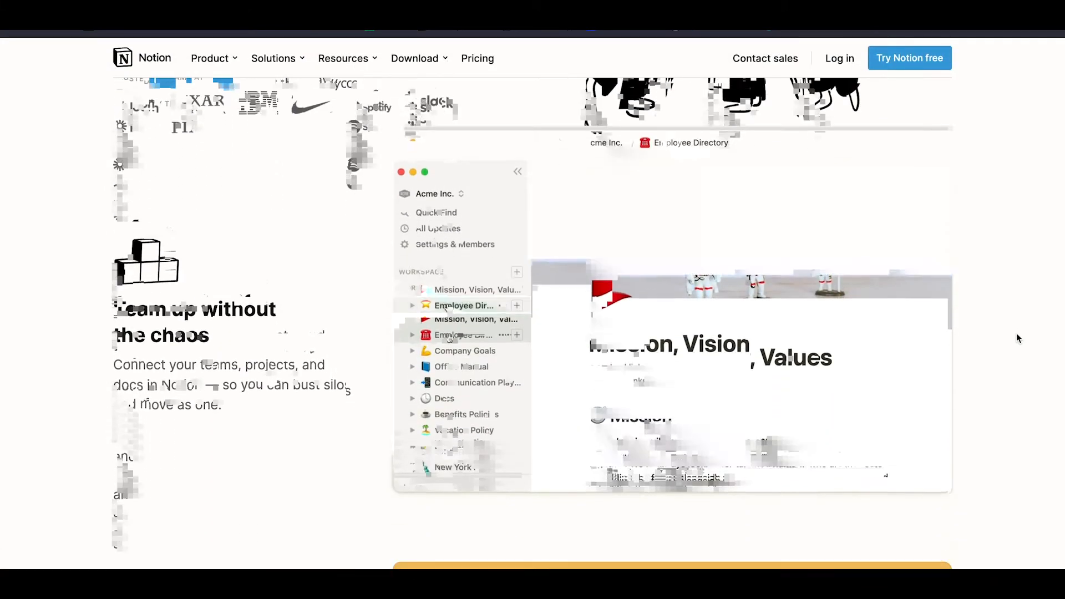
pyautogui.scroll(-5, 1016, 337)
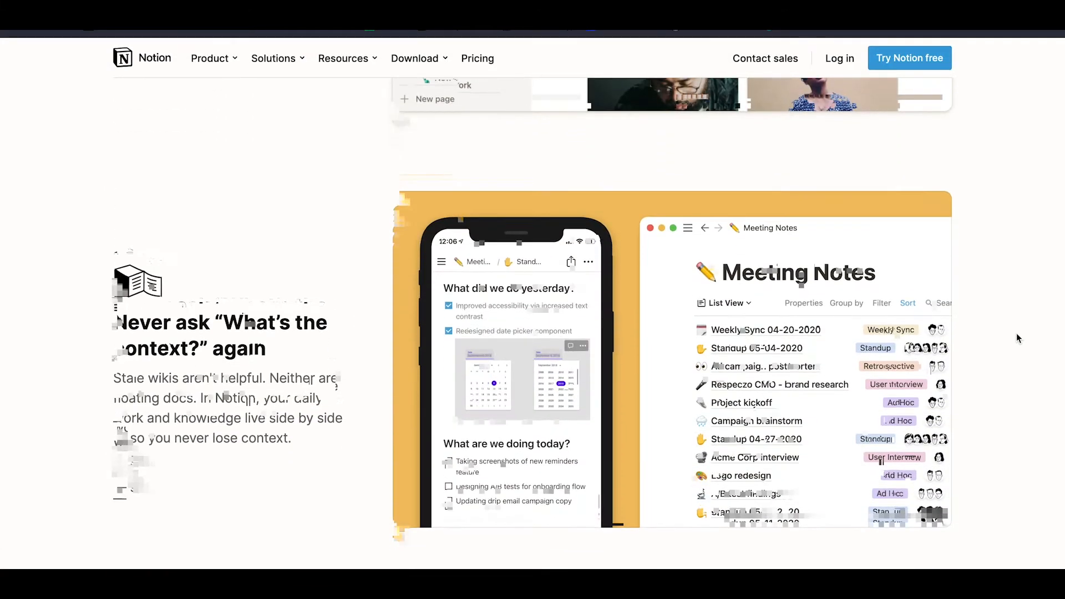
pyautogui.scroll(-8, 1017, 333)
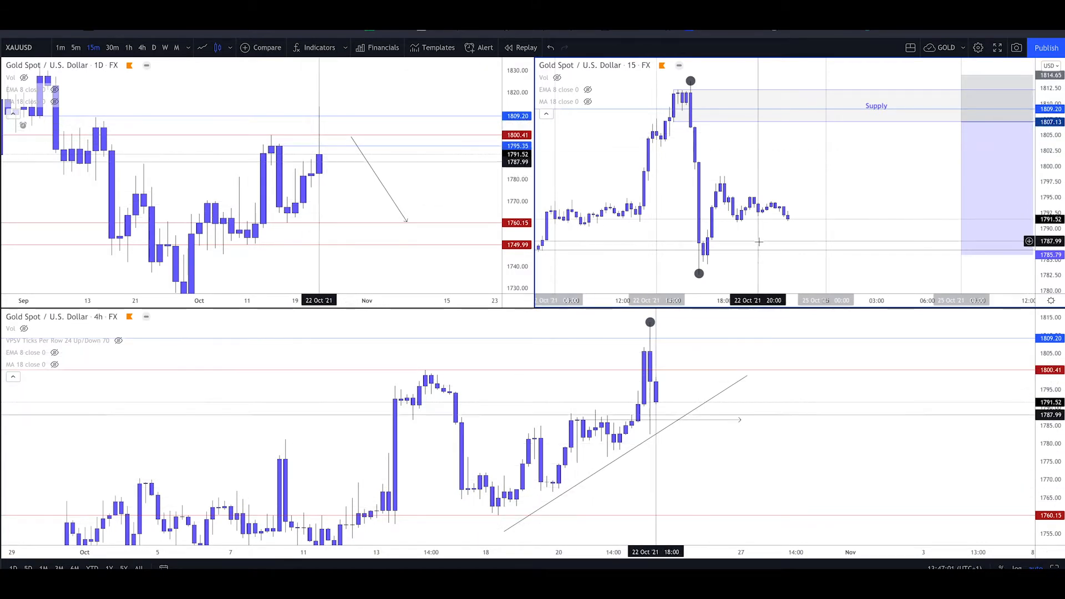
# Examine the XAUUSD 15-minute chart enlarged, compare it with the 1-hour timeframe, and return to the multi-chart layout
pyautogui.hotkey('alt', 'Return')
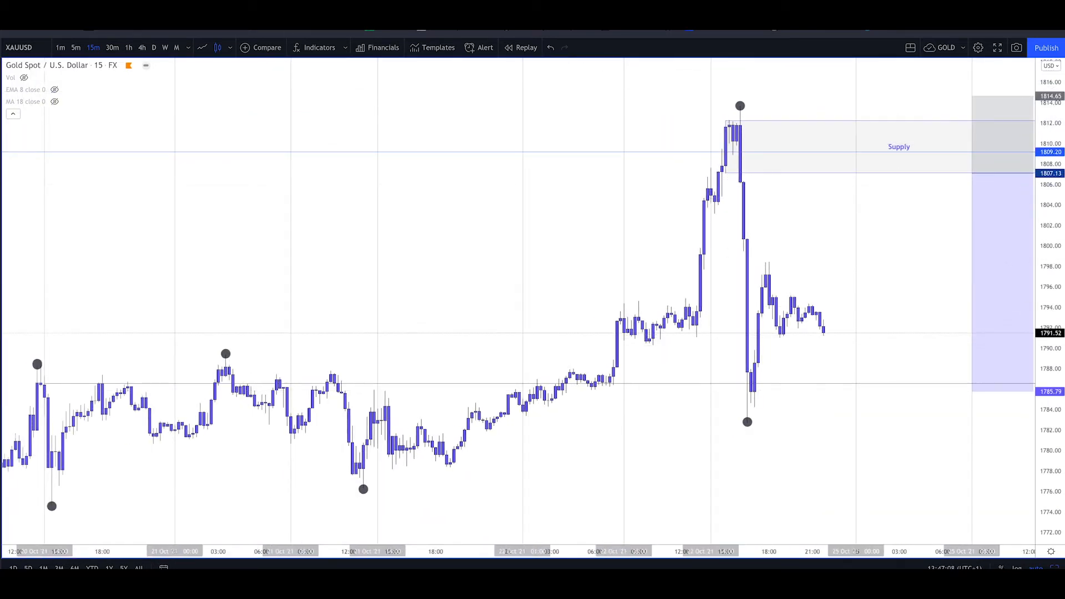
pyautogui.click(129, 47)
pyautogui.scroll(3, 731, 192)
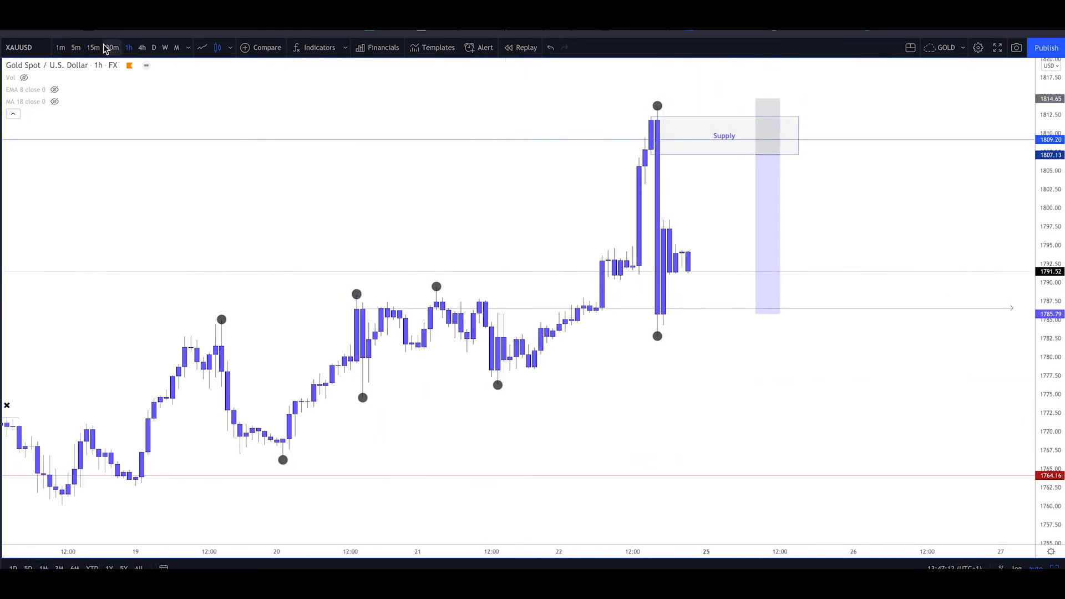
pyautogui.scroll(3, 660, 150)
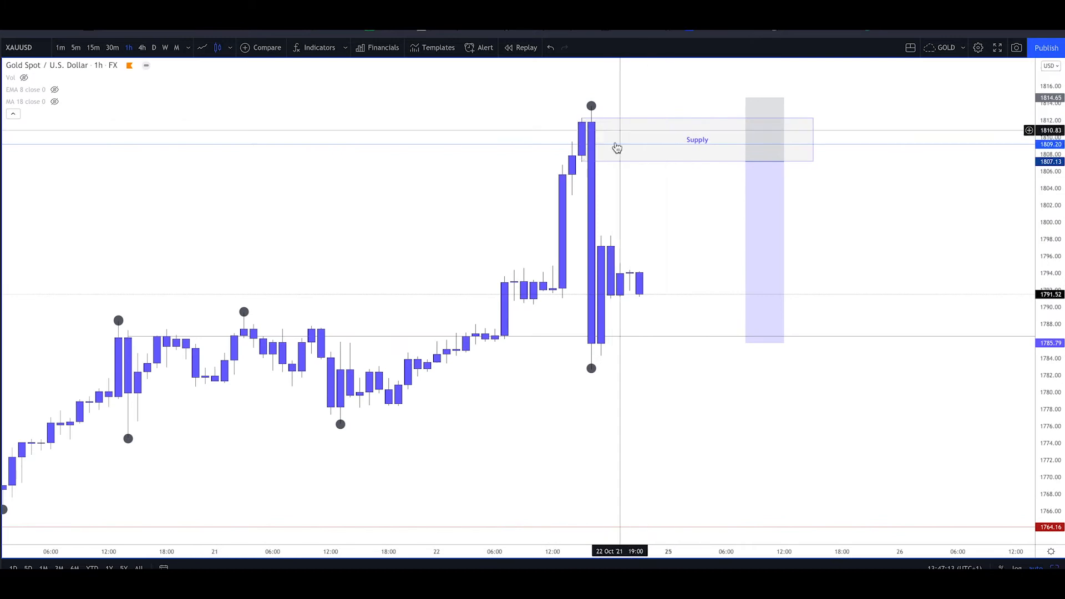
pyautogui.click(93, 48)
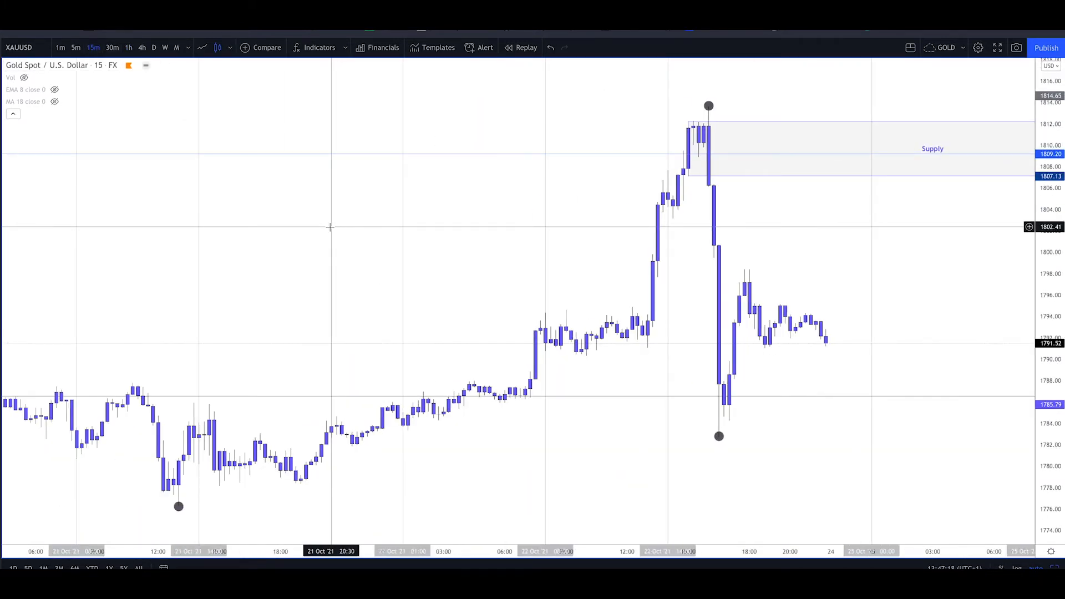
pyautogui.hotkey('alt', 'Return')
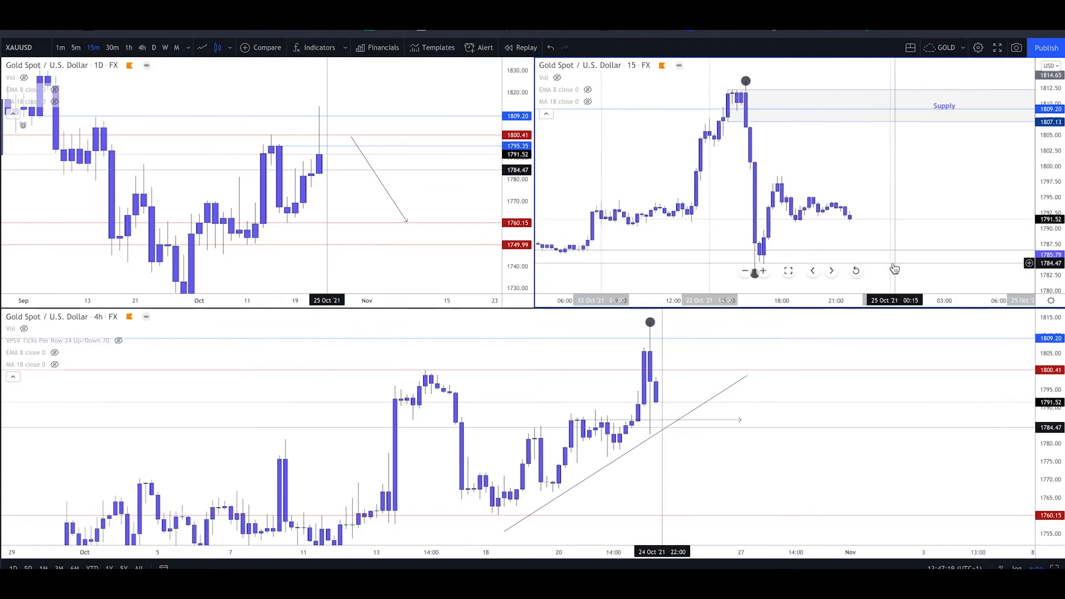
pyautogui.scroll(-2, 895, 269)
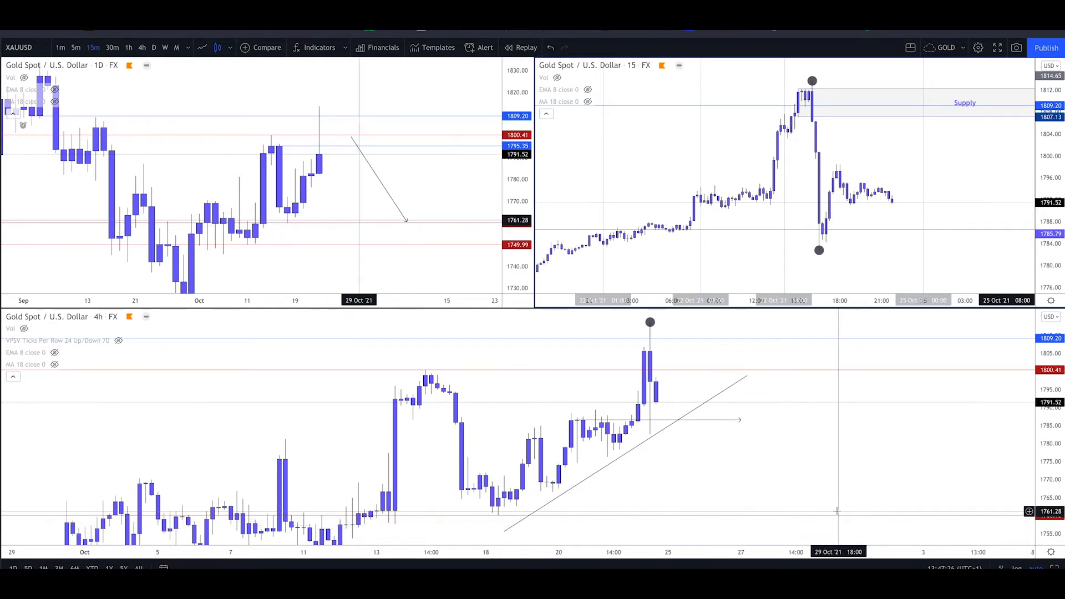
pyautogui.scroll(-2, 837, 511)
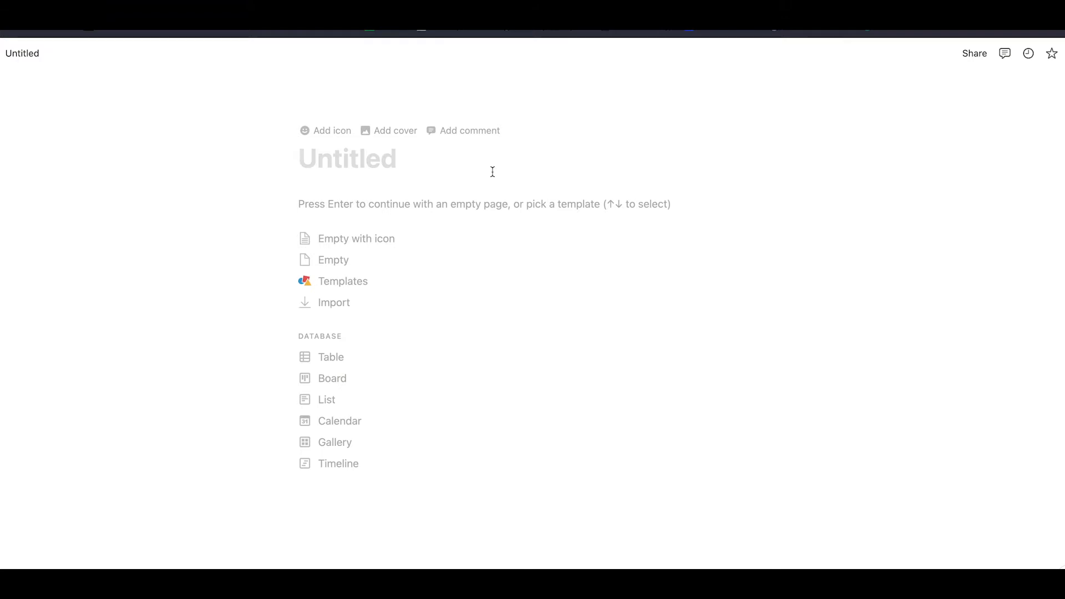
# Title the untitled Notion page "#100 XAUUSD" and continue with an empty page body
pyautogui.write('#')
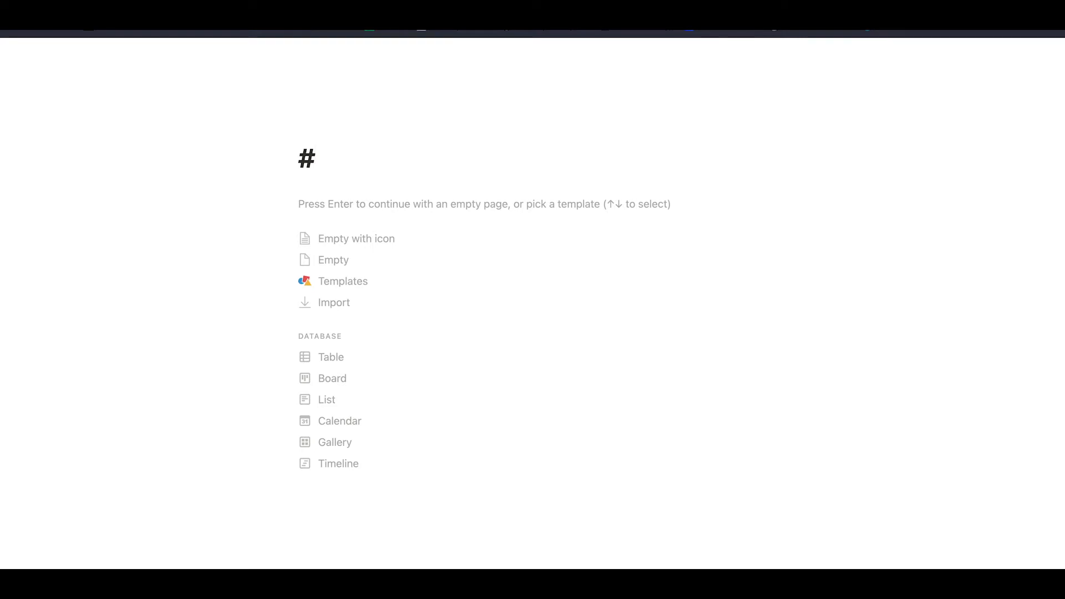
pyautogui.write('5')
pyautogui.press('BackSpace')
pyautogui.write('100 ')
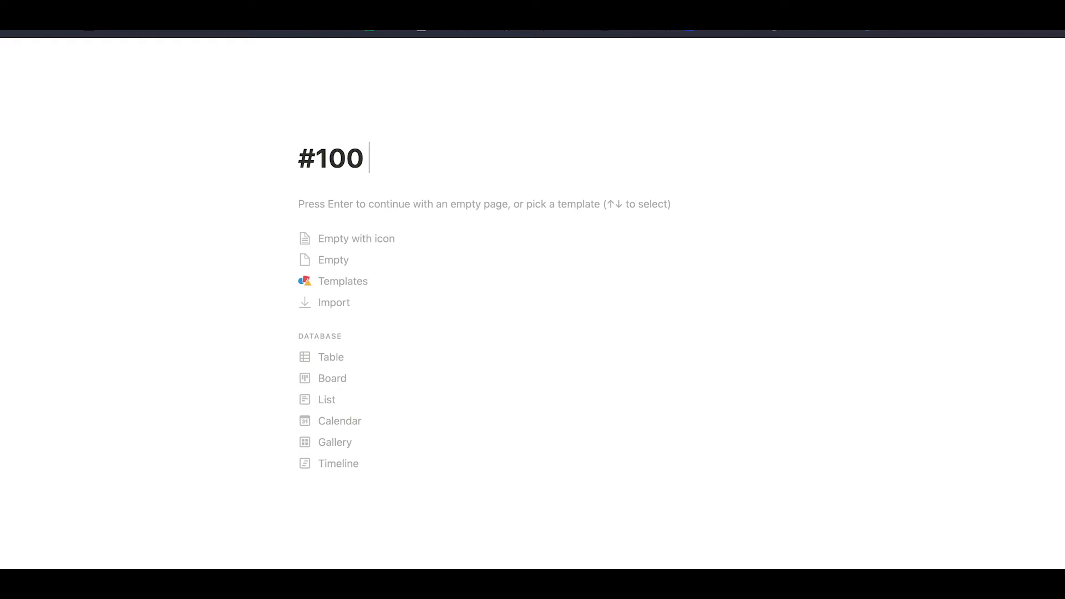
pyautogui.write('XAUSD')
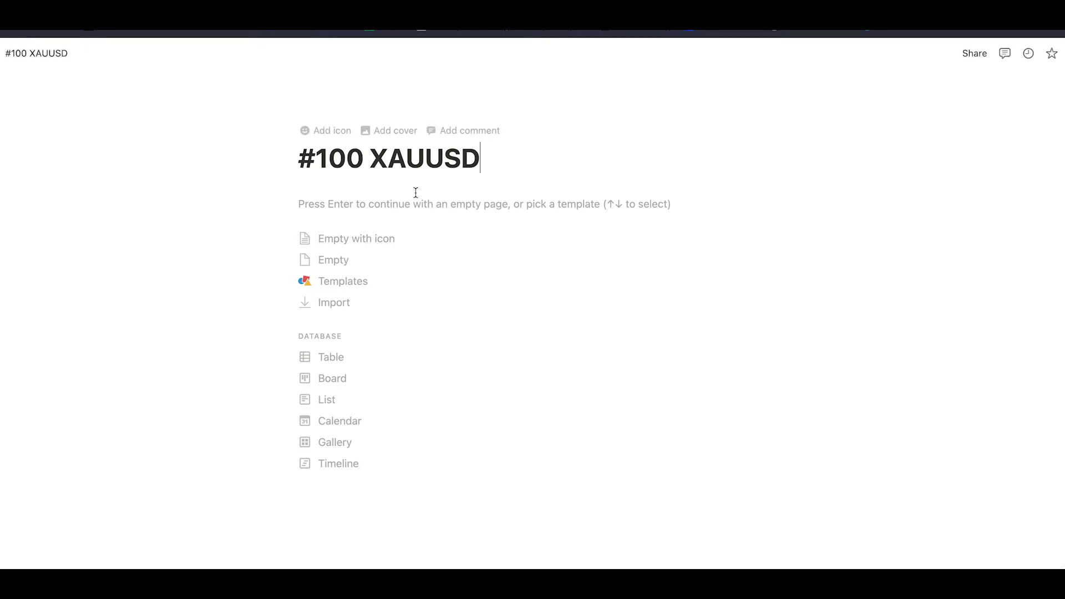
pyautogui.press('Return')
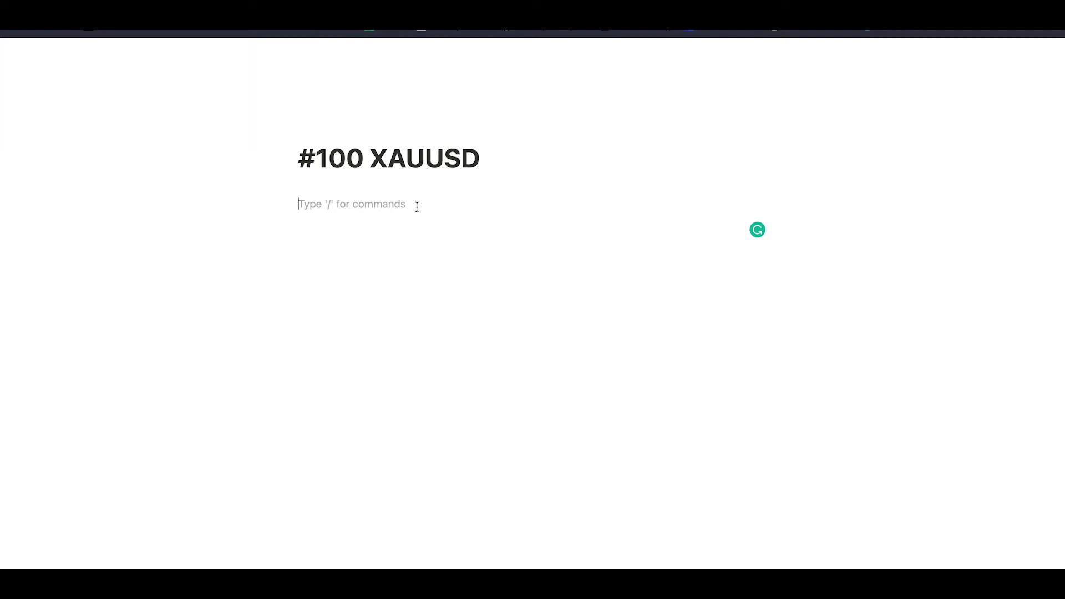
# Write "On the daily timeframe i saw a rejection candle with a huge wick" as the first body line
pyautogui.write('On the daiuly')
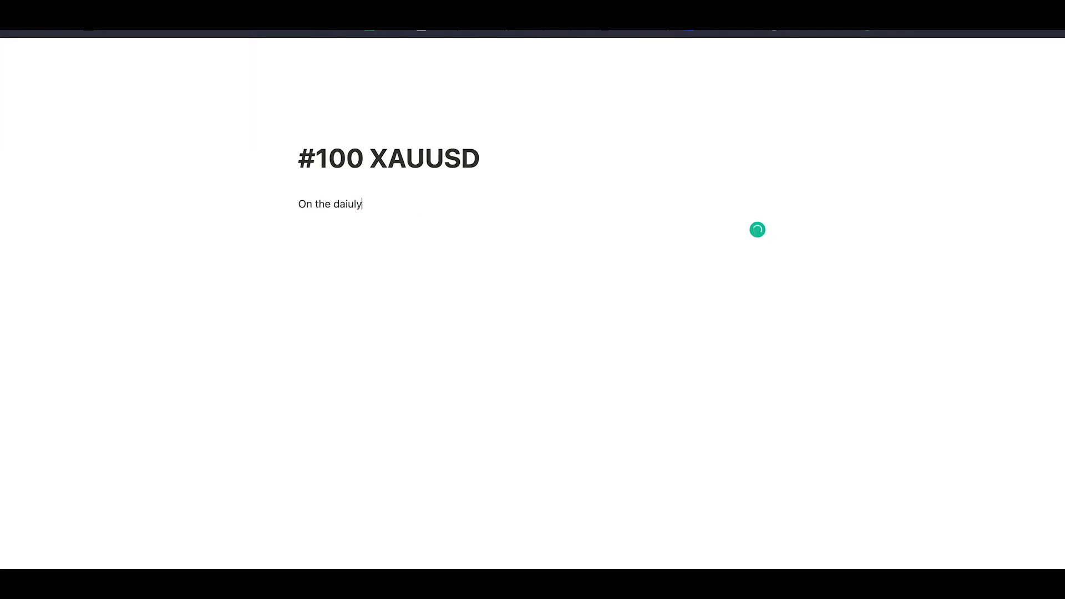
pyautogui.press('BackSpace')
pyautogui.press('BackSpace')
pyautogui.write('u')
pyautogui.press('BackSpace')
pyautogui.write('ly timeframe i saw a rejection candle ')
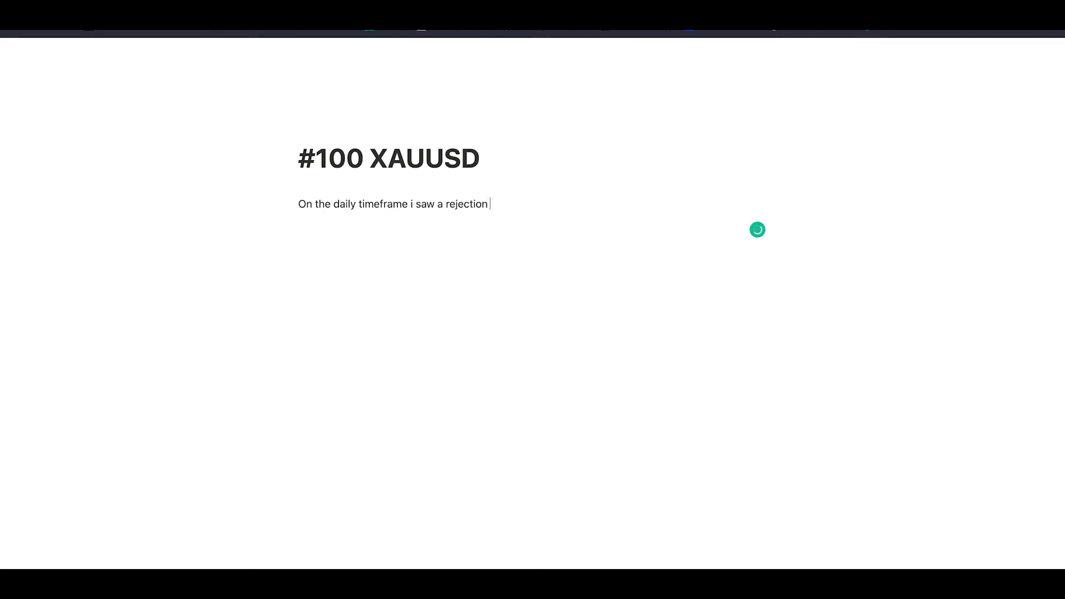
pyautogui.write('with a huge wick')
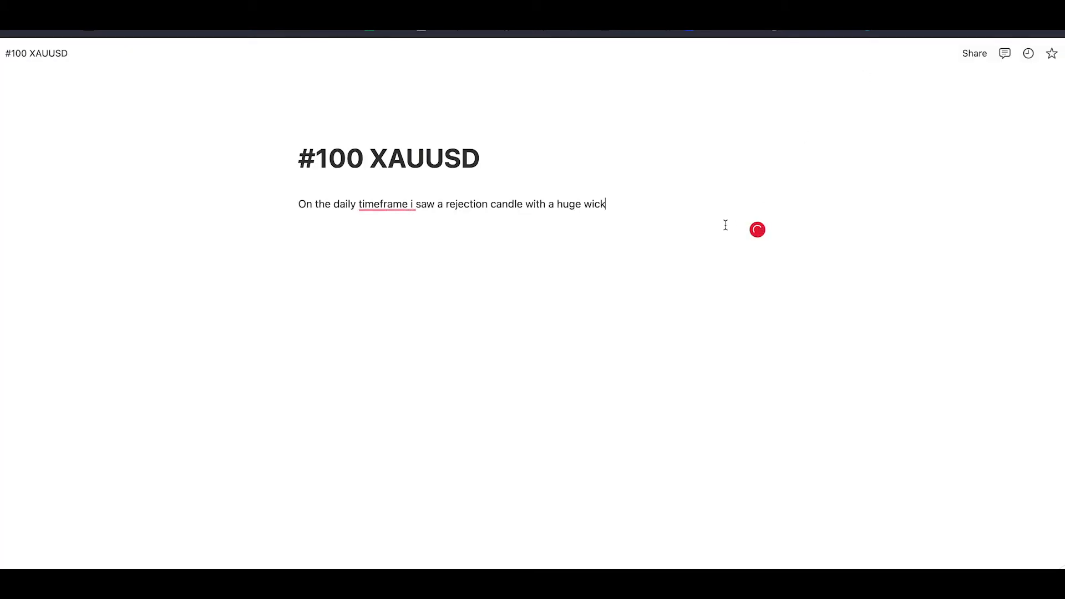
# Finish the sentence with "in 1800 which is a psychological level." and switch to the TradingView charts
pyautogui.write('1800')
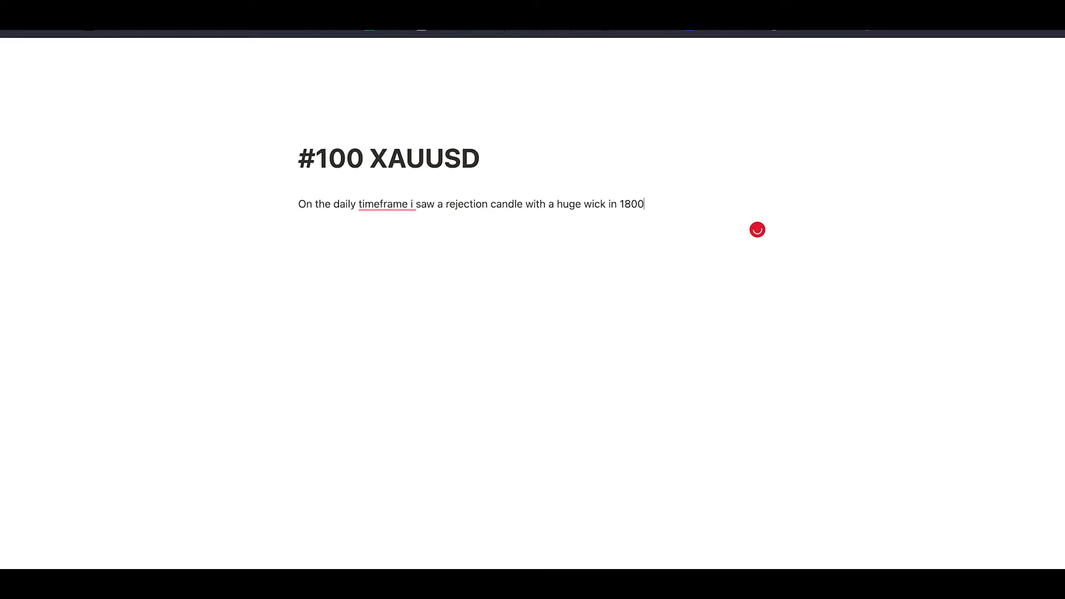
pyautogui.write(' which is a psychological level')
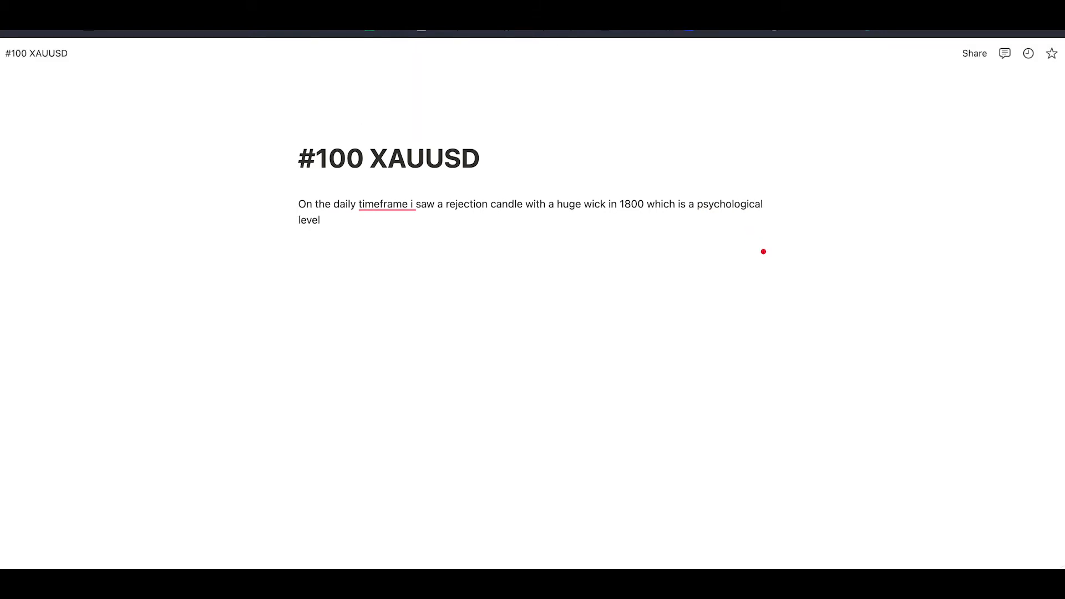
pyautogui.hotkey('ctrl', 'Tab')
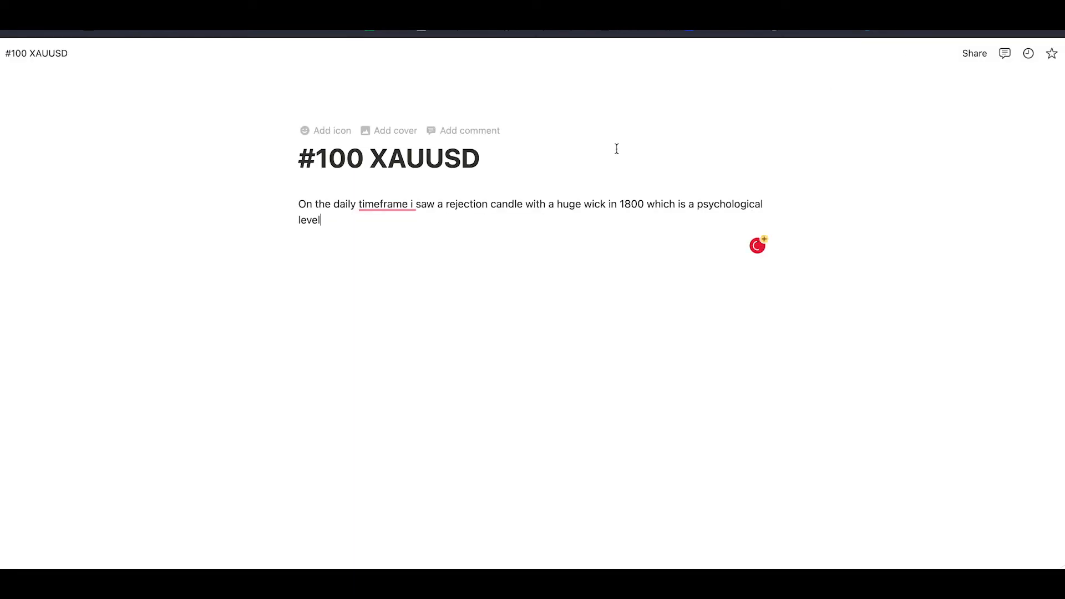
pyautogui.write('.')
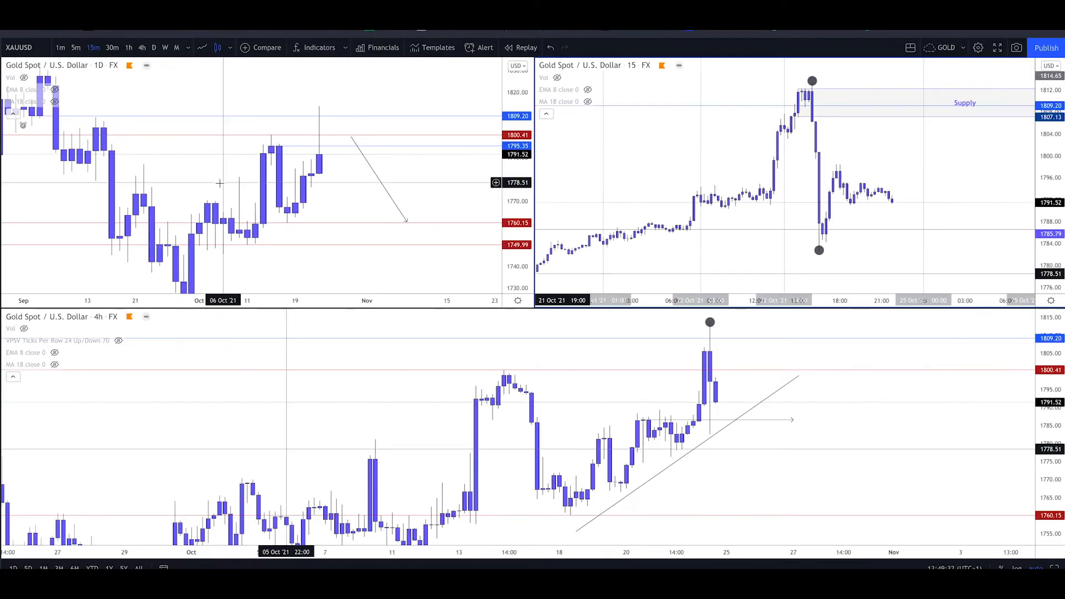
# Enlarge the daily XAUUSD chart and copy its snapshot image from a new tab
pyautogui.keyDown('alt'); pyautogui.click(220, 183); pyautogui.keyUp('alt')
pyautogui.scroll(5, 364, 214)
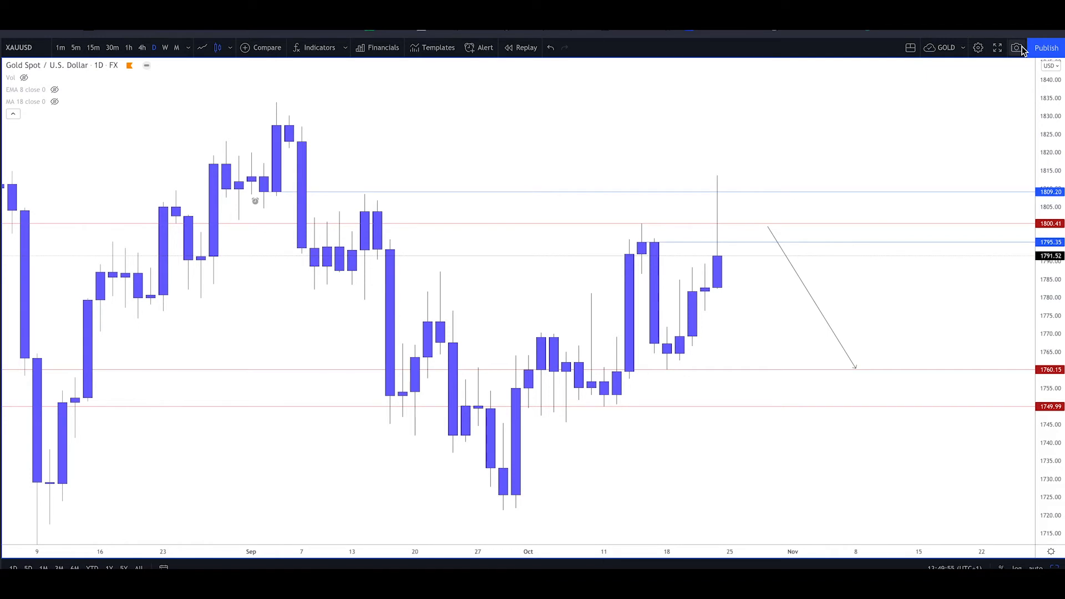
pyautogui.press('super+t')
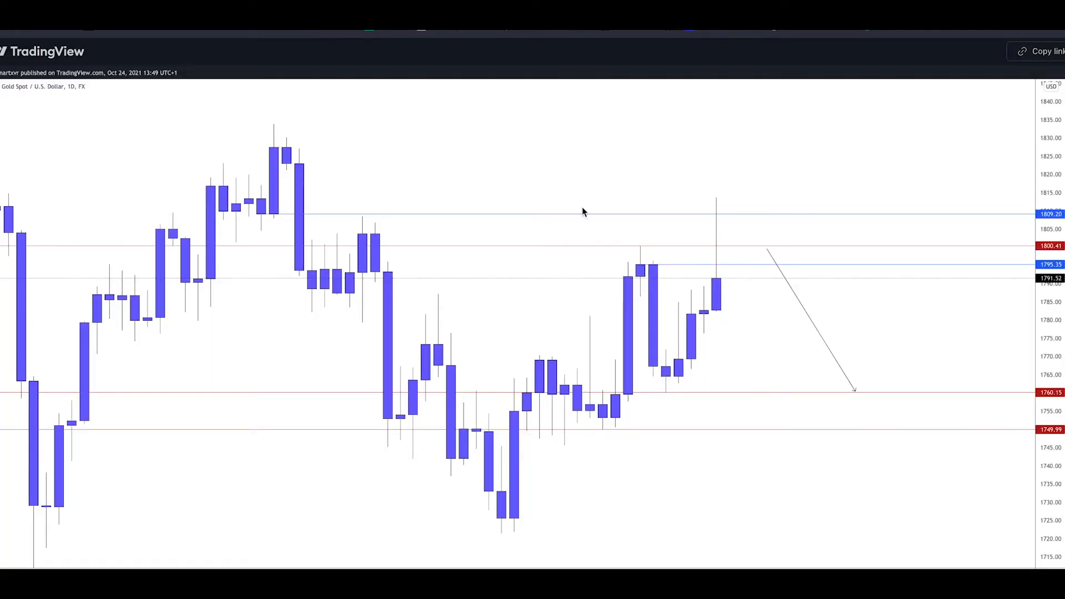
pyautogui.rightClick(468, 192)
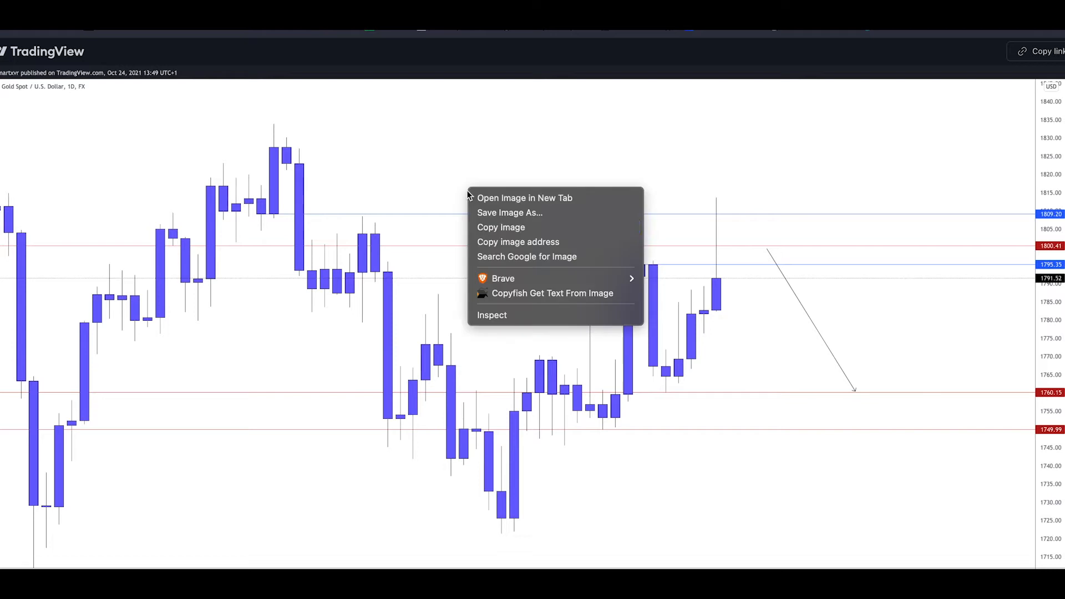
pyautogui.click(528, 228)
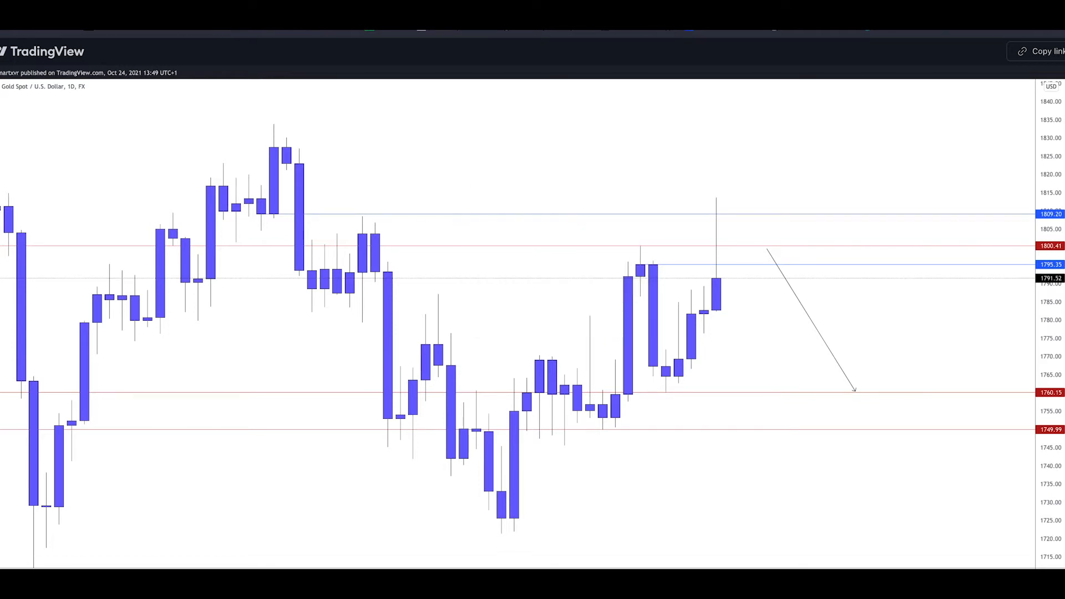
# Return to the "#100 XAUUSD" Notion page and paste the daily chart snapshot below the sentence
pyautogui.click(671, 17)
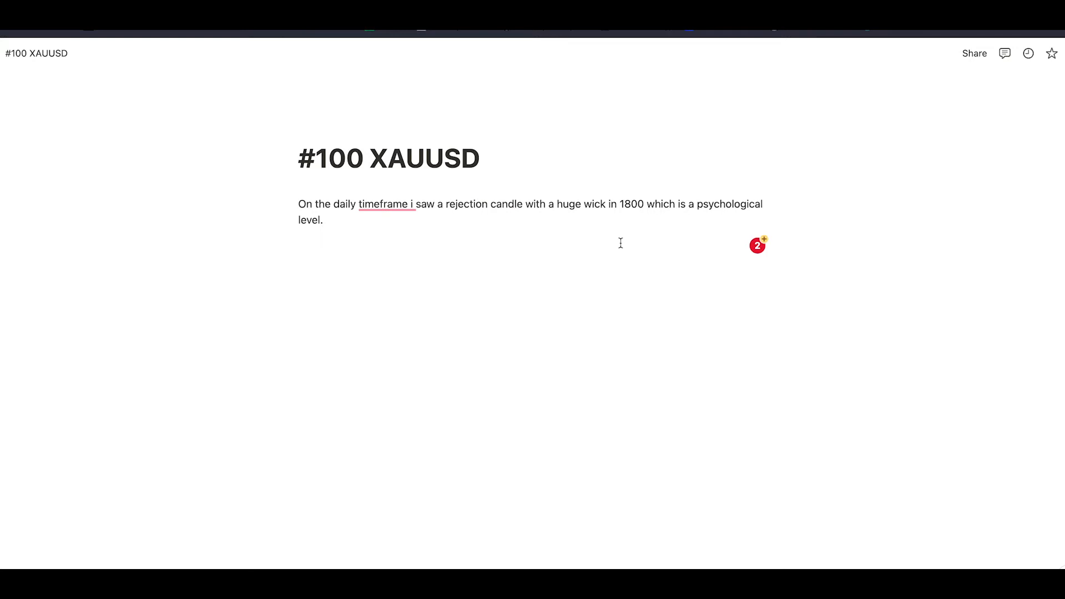
pyautogui.press('super+v')
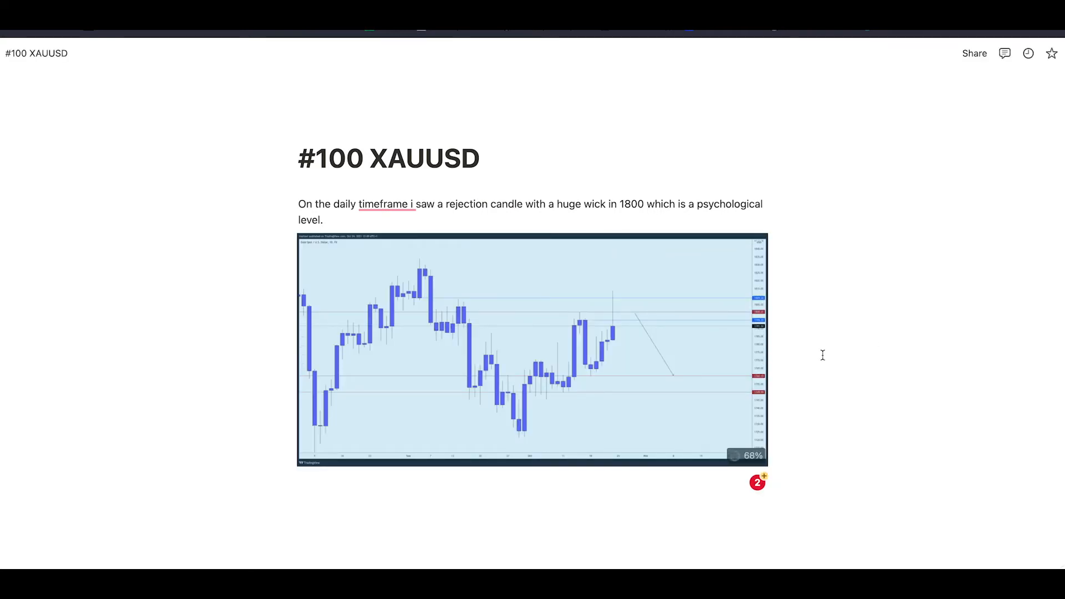
pyautogui.scroll(-1, 823, 355)
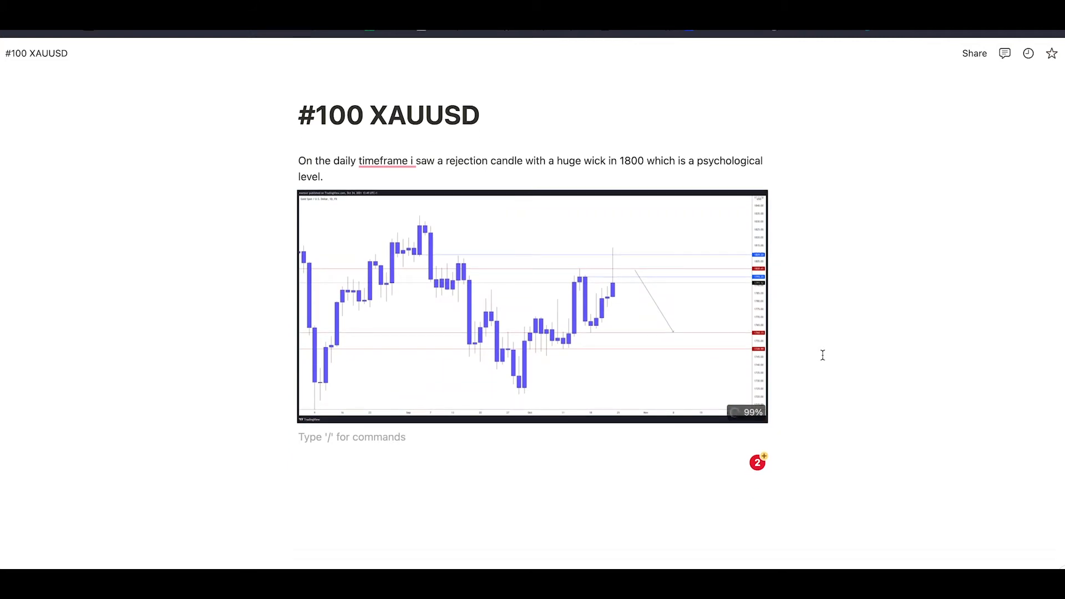
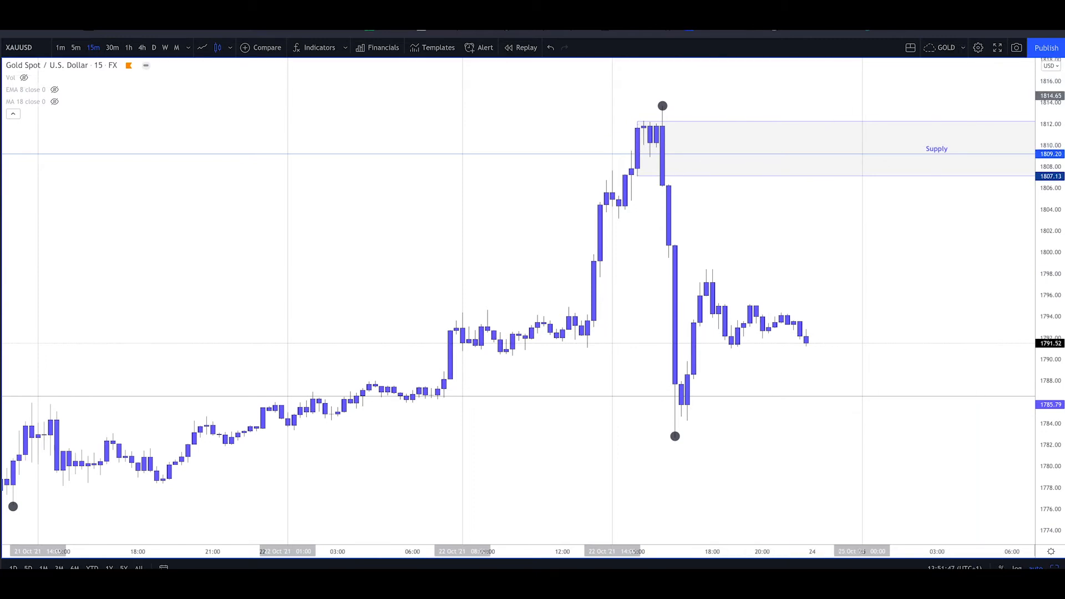
# Copy the 15-minute XAUUSD chart snapshot, close its tab, and paste it below the 1-hour snapshot on the "#100 XAUUSD" Notion page
pyautogui.rightClick(564, 243)
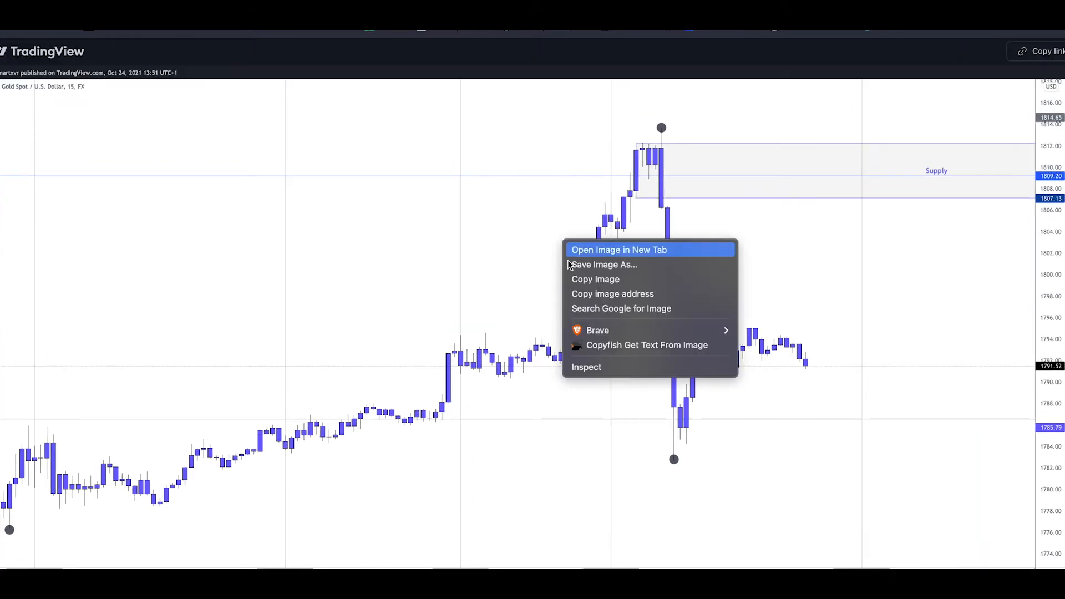
pyautogui.click(596, 280)
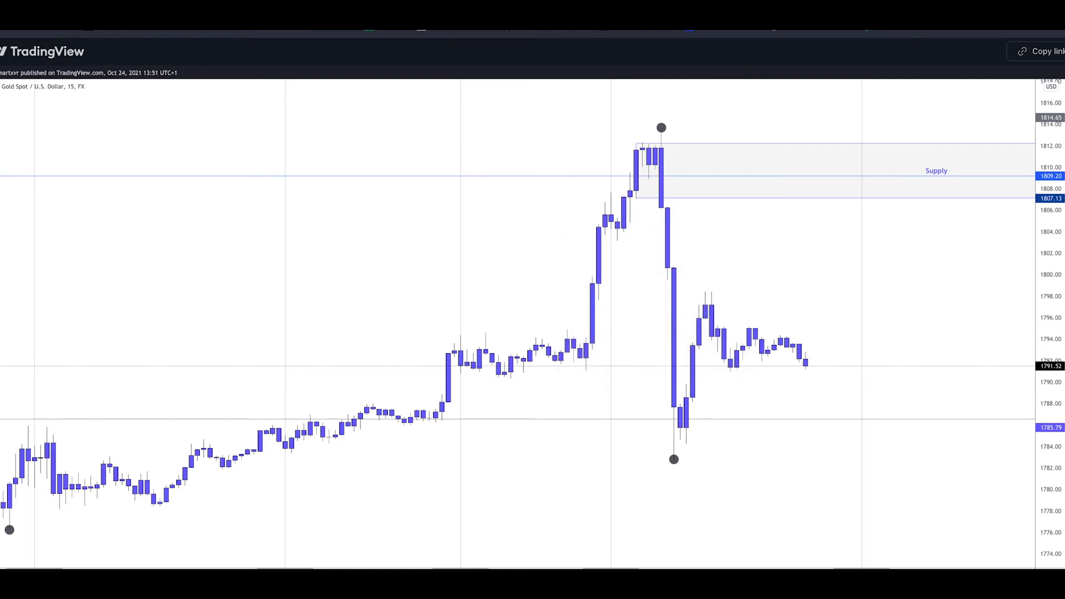
pyautogui.press('super+w')
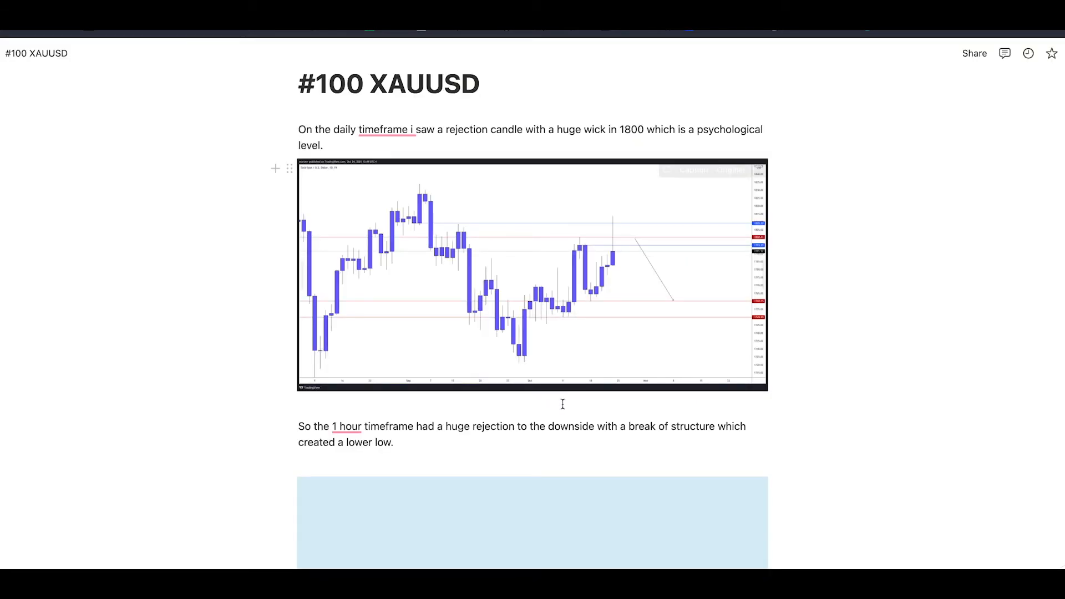
pyautogui.scroll(-5, 564, 438)
pyautogui.press('Return')
pyautogui.press('Return')
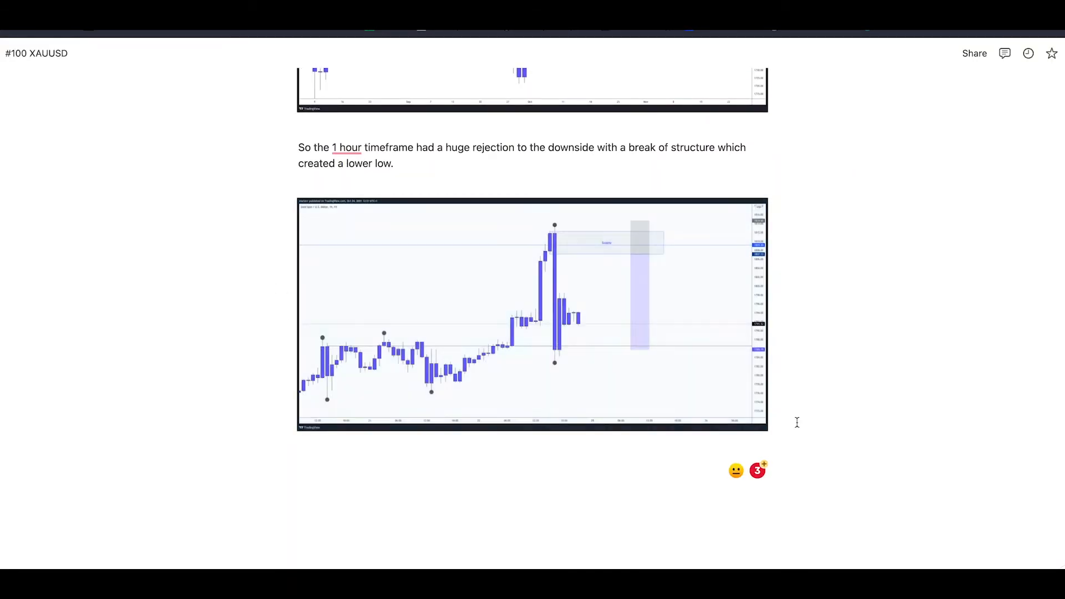
pyautogui.press('super+v')
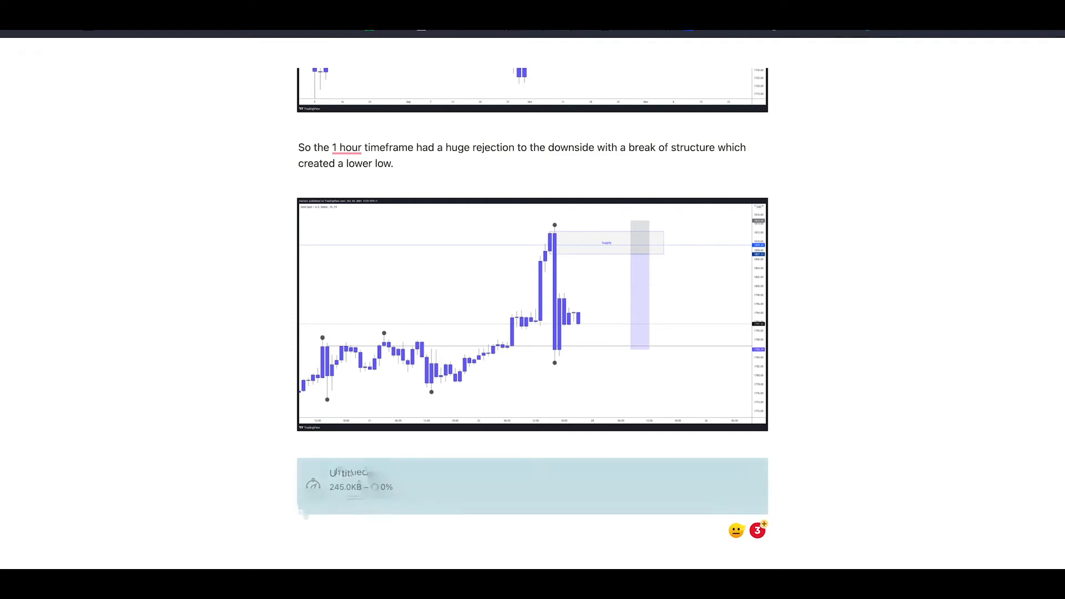
pyautogui.scroll(-3, 661, 438)
pyautogui.scroll(10, 661, 440)
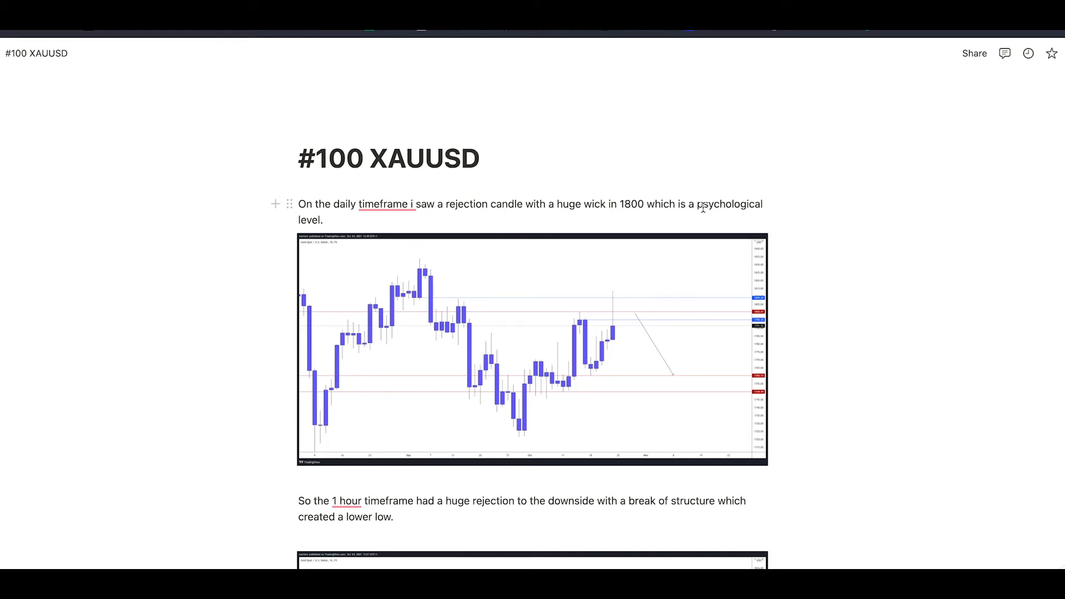
# Append "And left a fat supply zone/orderblock which we can trade from." to the paragraph about the 1 hour timeframe
pyautogui.scroll(-2, 605, 214)
pyautogui.scroll(-2, 605, 214)
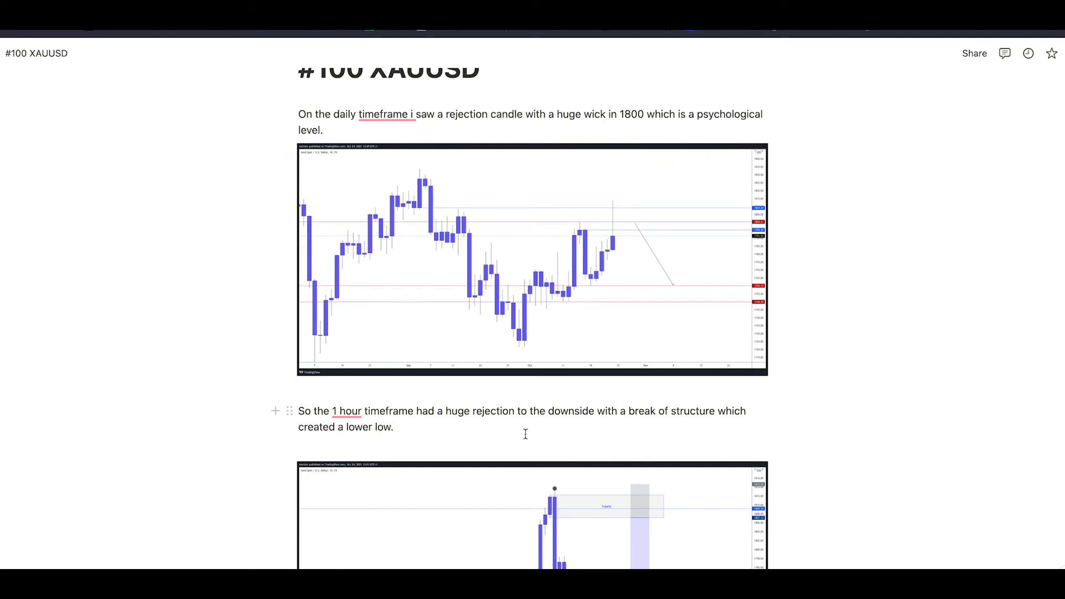
pyautogui.scroll(-1, 528, 430)
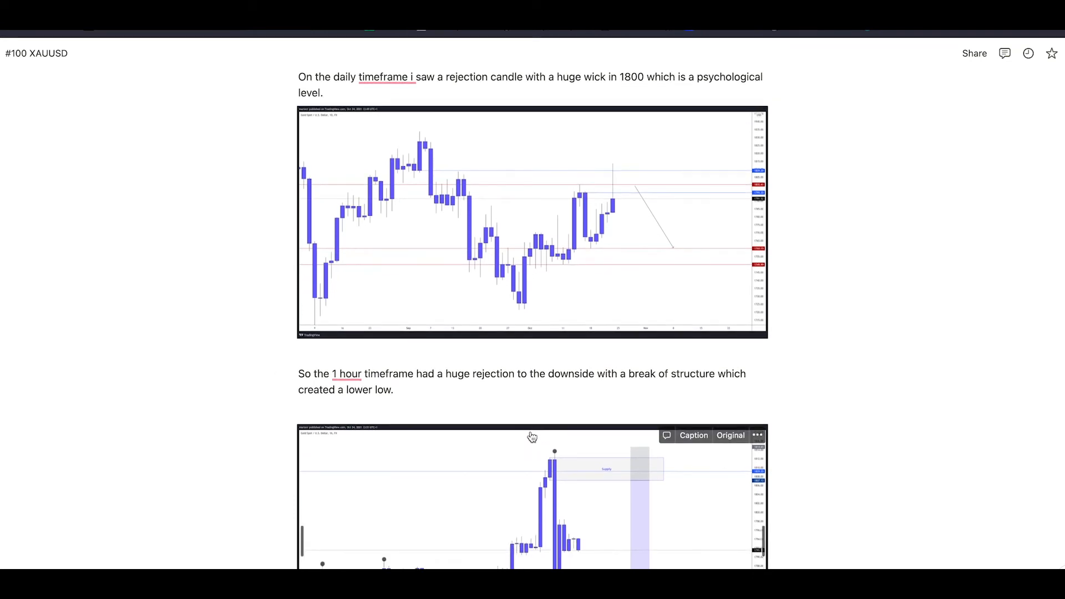
pyautogui.scroll(-6, 333, 405)
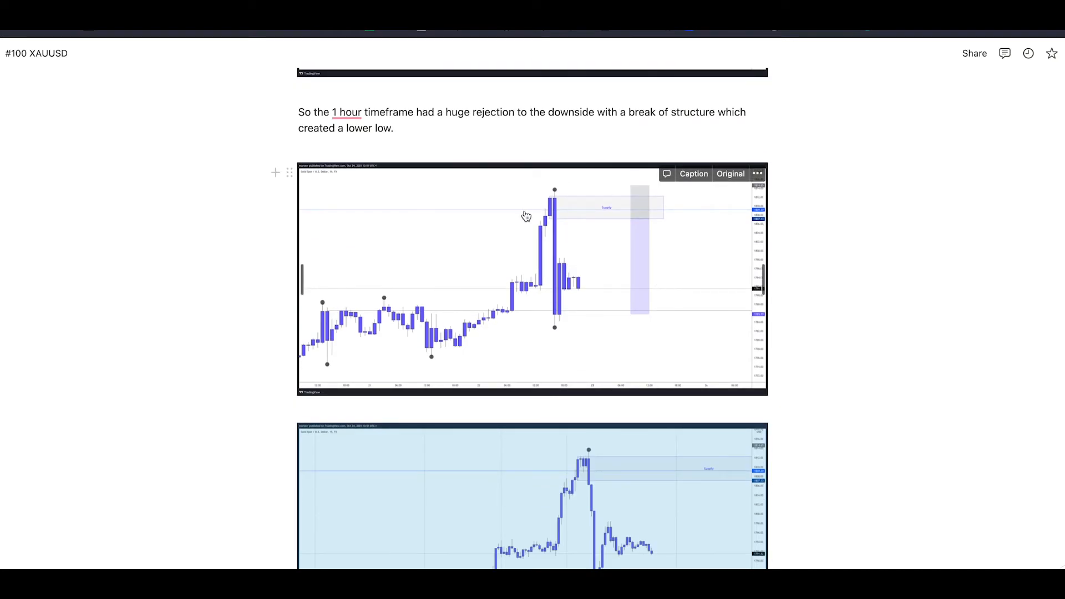
pyautogui.click(435, 118)
pyautogui.click(400, 128)
pyautogui.write('an')
pyautogui.press('BackSpace')
pyautogui.press('BackSpace')
pyautogui.write('And left a')
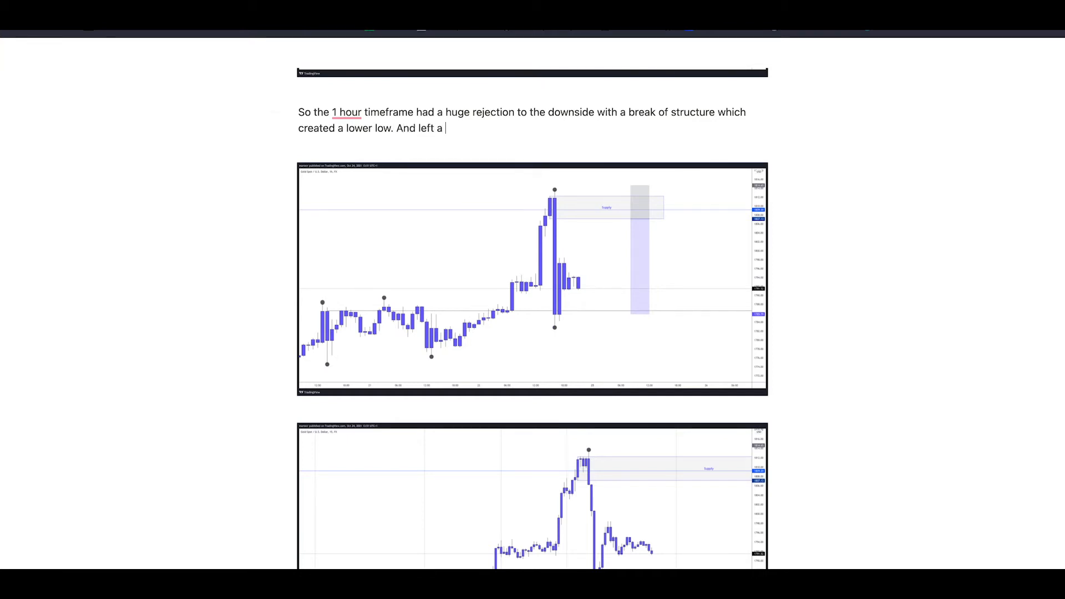
pyautogui.write(' fat supply zone /orderblock ')
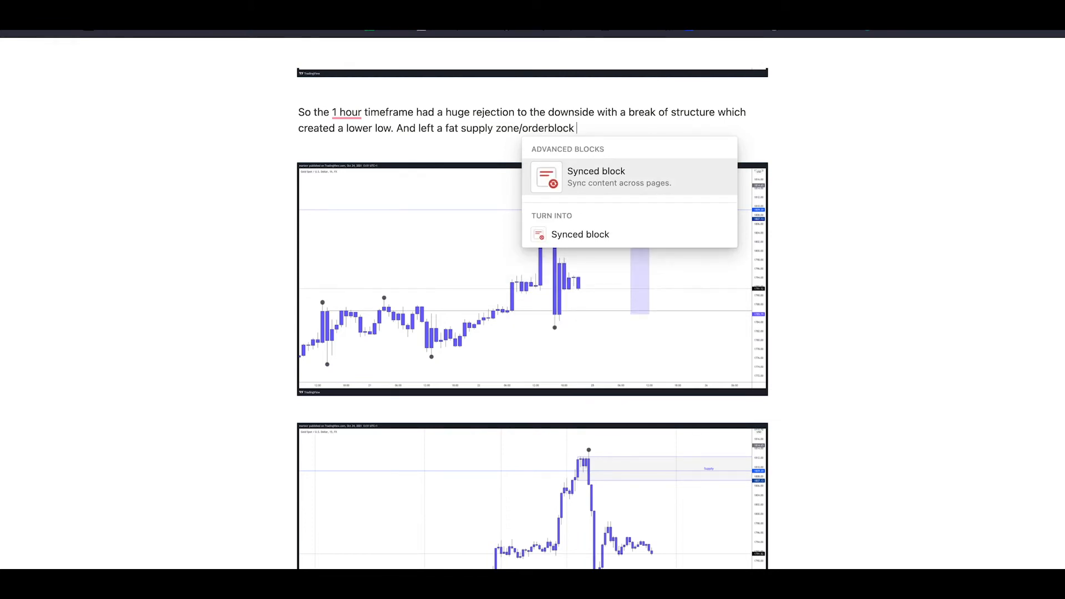
pyautogui.write('which we ca')
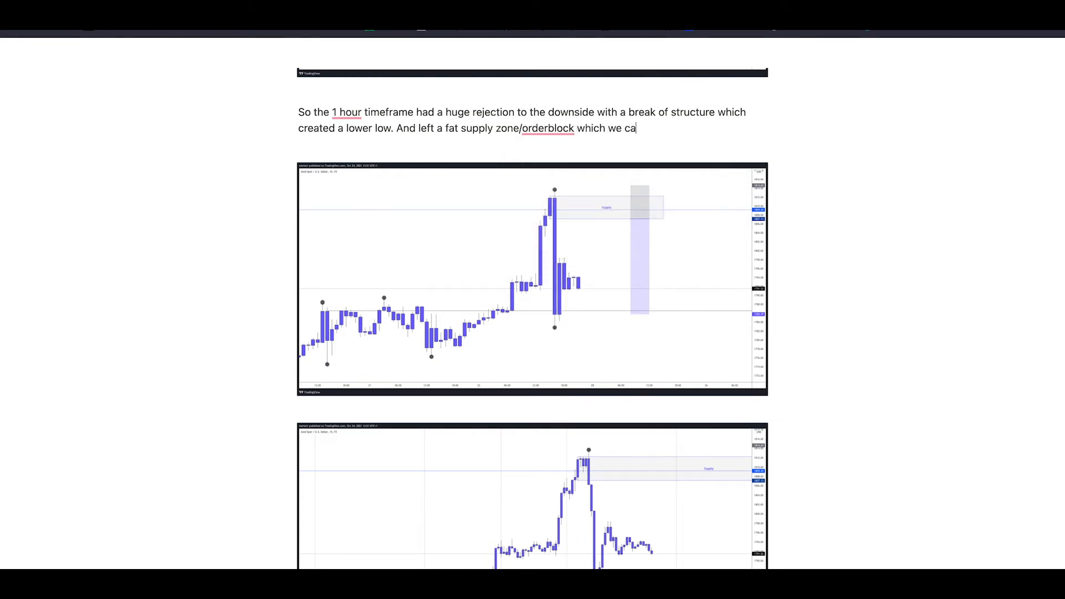
pyautogui.write('n trade from.')
# Insert "I feel like" before "we can trade from" in the 1 hour paragraph, with a capital "I"
pyautogui.click(609, 130)
pyautogui.write('i feel like')
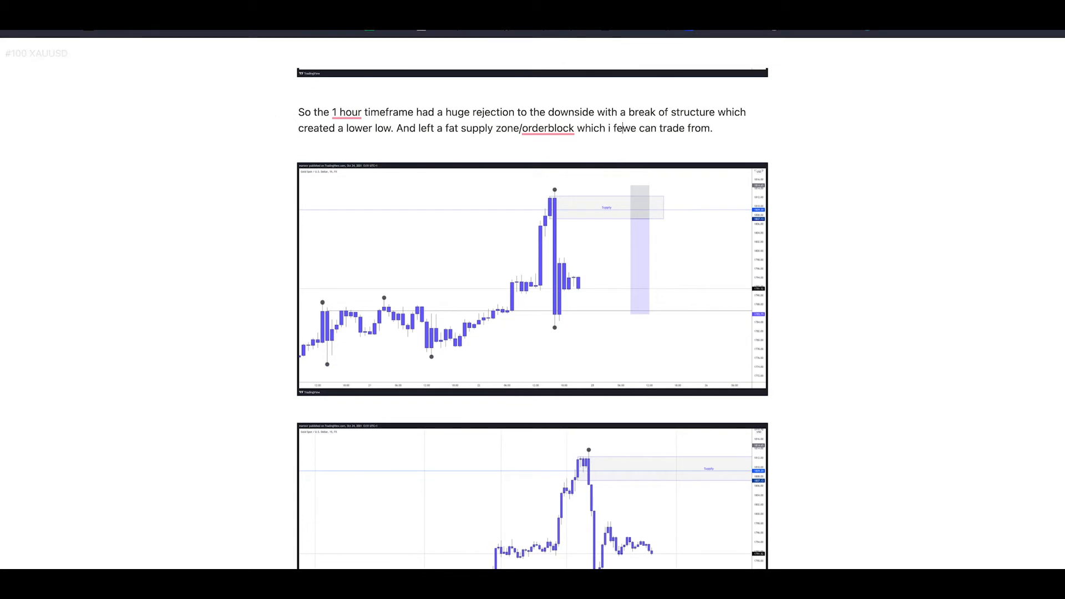
pyautogui.doubleClick(609, 129)
pyautogui.press('BackSpace')
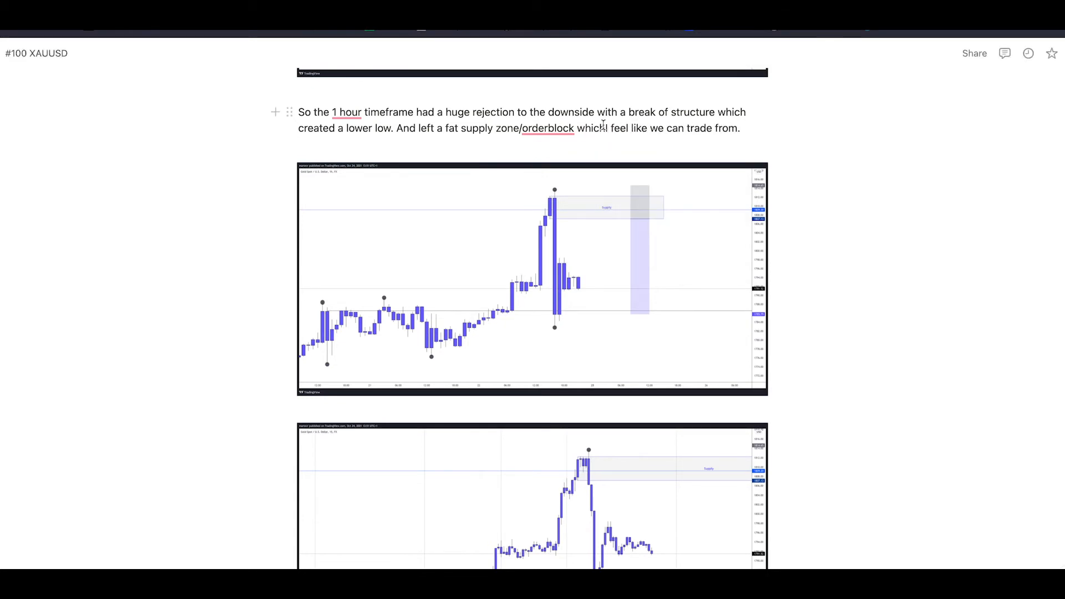
pyautogui.write('I')
# Review the journal entry's written analysis together with the daily, 1-hour and 15-minute chart snapshots
pyautogui.scroll(-3, 706, 190)
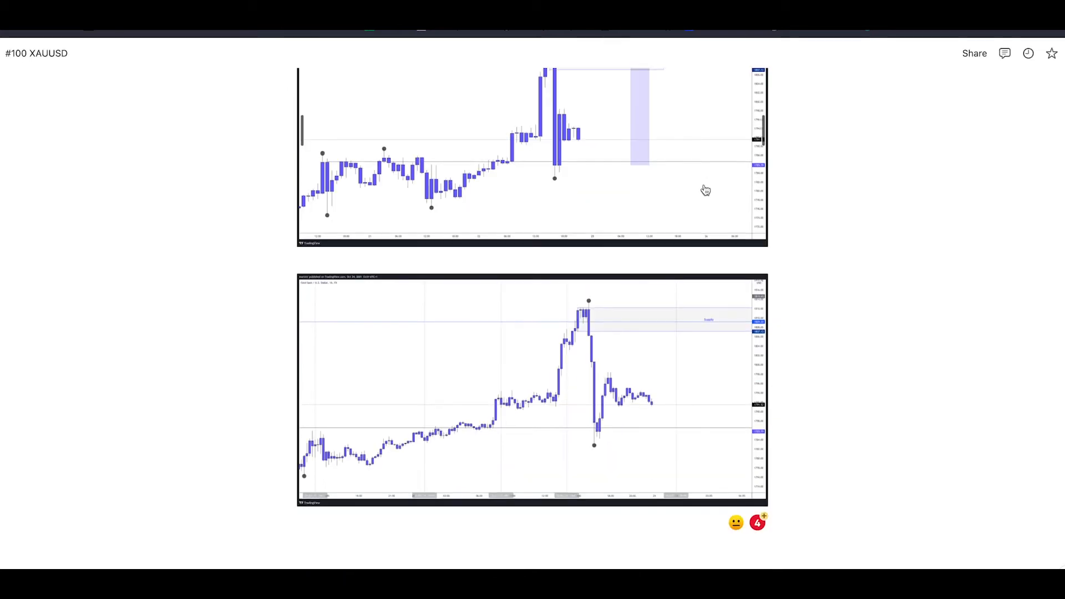
pyautogui.scroll(7, 706, 190)
pyautogui.scroll(-6, 704, 188)
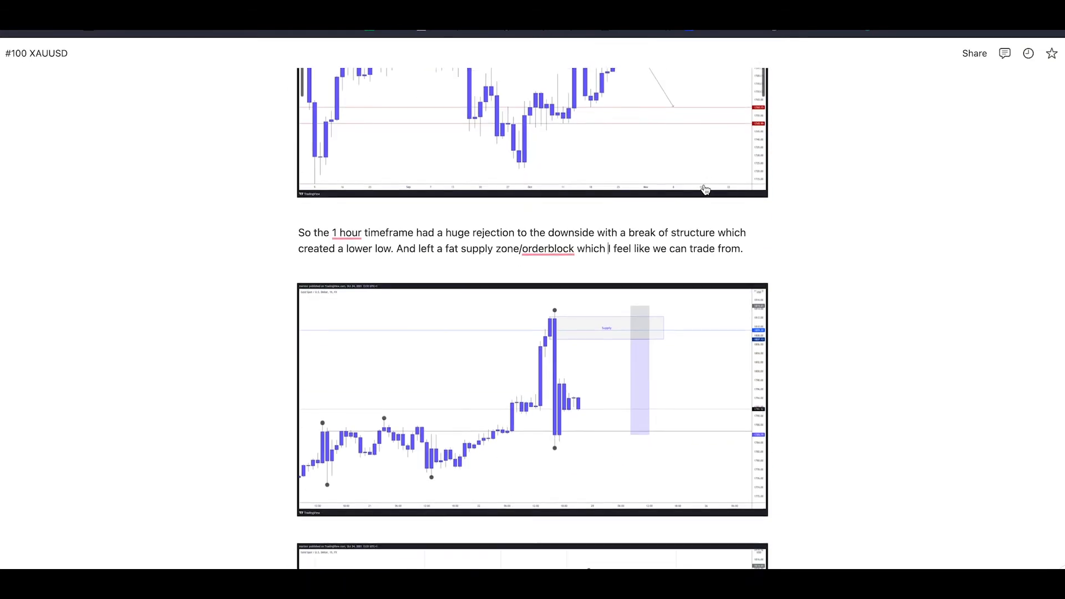
pyautogui.scroll(-1, 706, 183)
pyautogui.scroll(4, 706, 184)
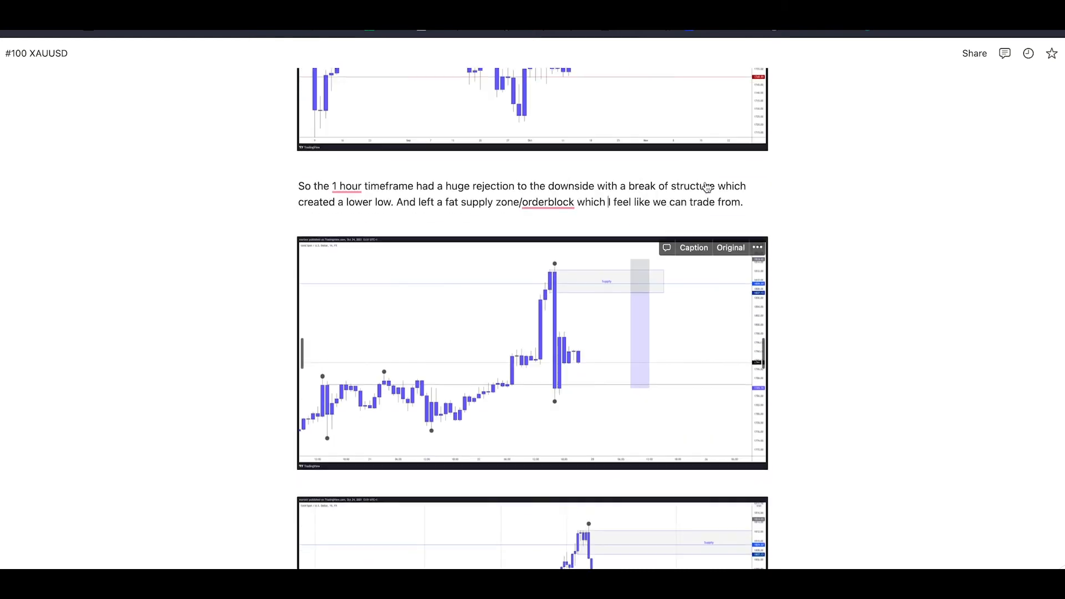
pyautogui.scroll(-2, 756, 307)
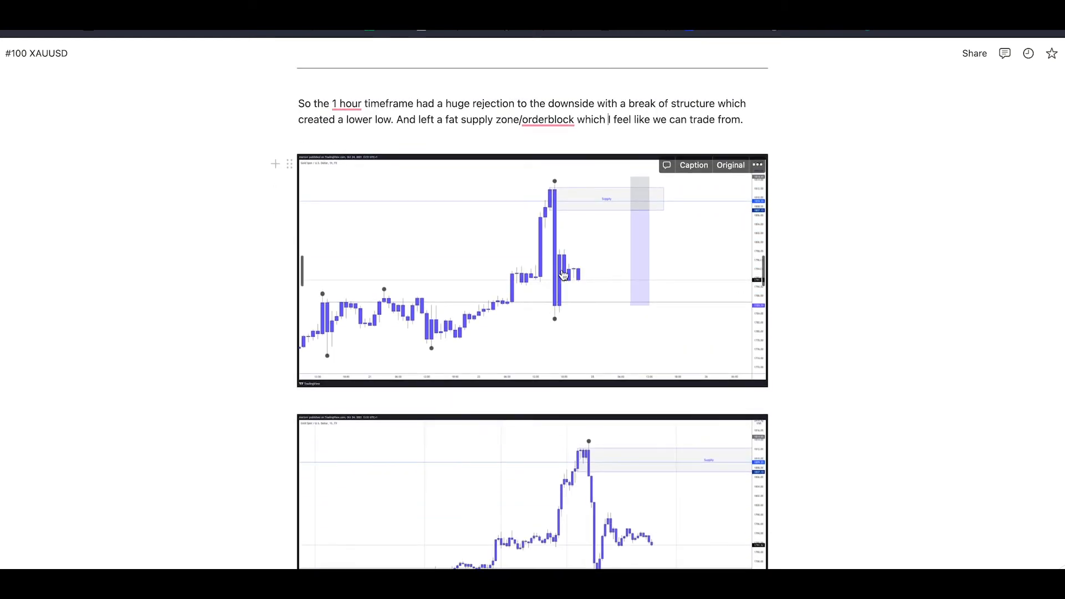
pyautogui.scroll(3, 563, 276)
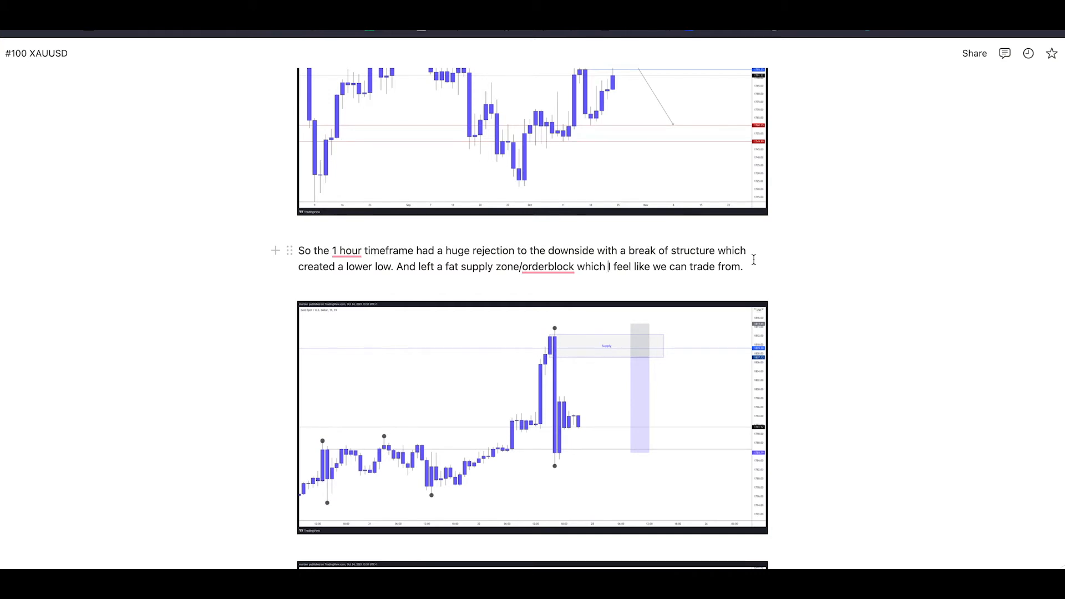
pyautogui.scroll(-4, 755, 261)
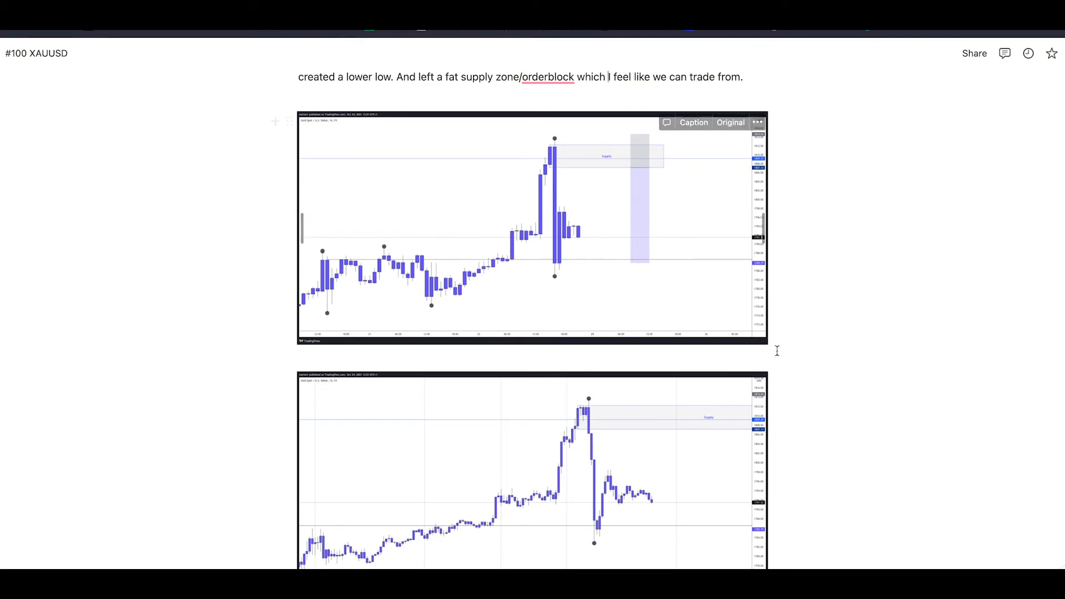
pyautogui.scroll(-4, 776, 350)
pyautogui.click(800, 425)
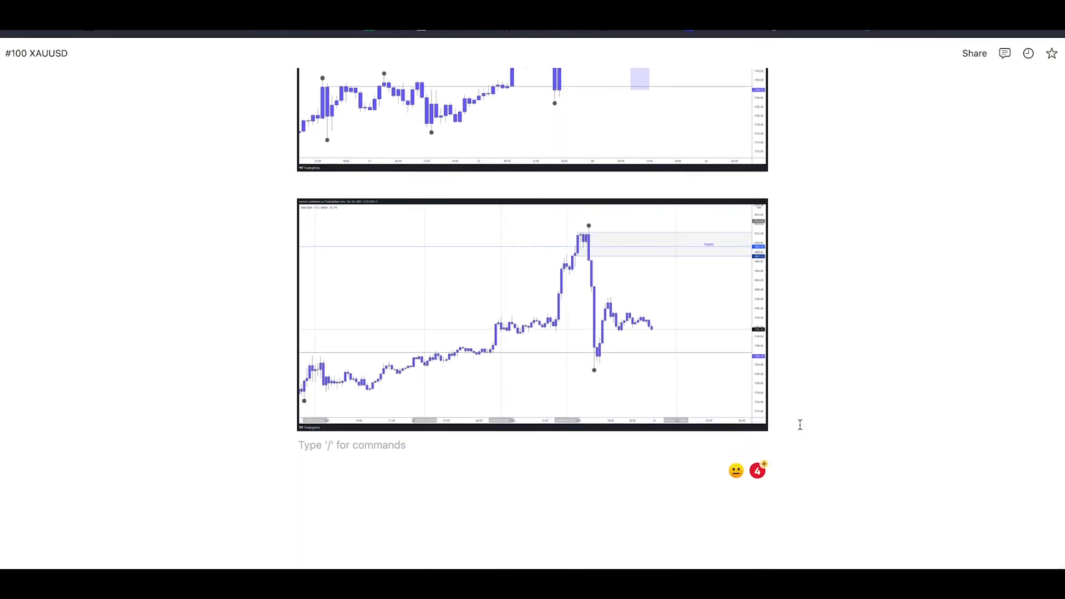
pyautogui.scroll(7, 800, 424)
pyautogui.scroll(-2, 799, 424)
pyautogui.scroll(2, 800, 424)
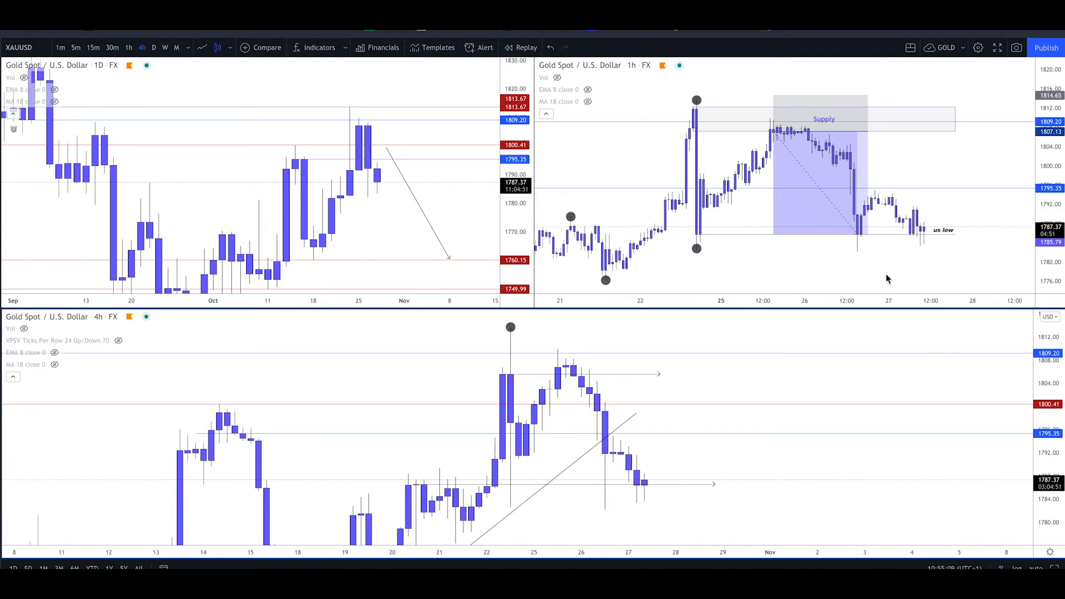
# Switch to TradingView, enlarge the 1-hour XAUUSD chart and examine how price moved from the supply zone to the target
pyautogui.hotkey('alt', 'Return')
pyautogui.hotkey('alt', 'Return')
pyautogui.click(943, 174)
pyautogui.hotkey('alt', 'Return')
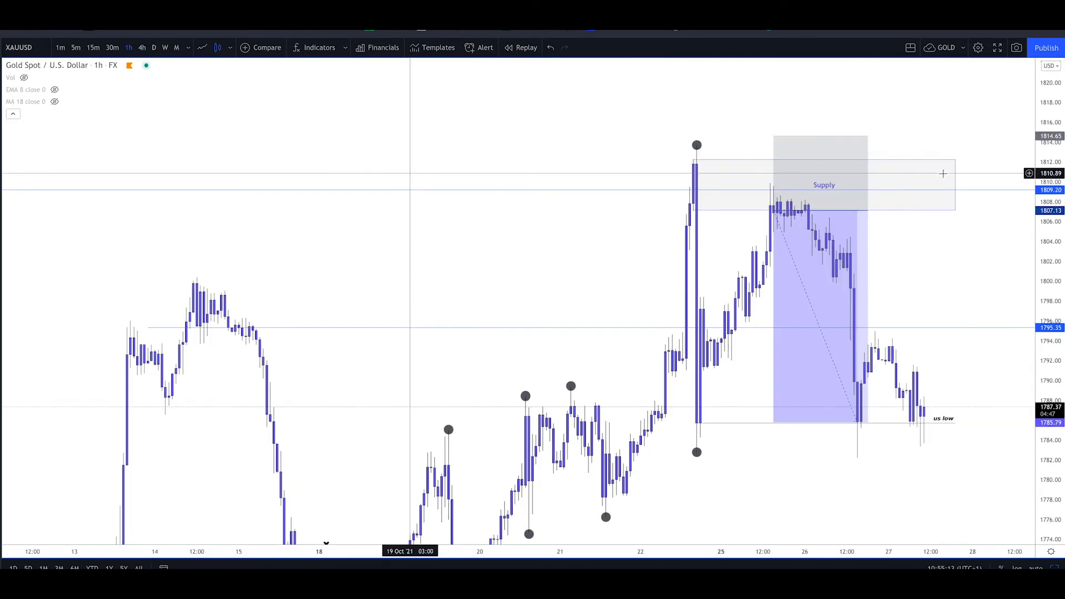
pyautogui.scroll(5, 943, 173)
pyautogui.moveTo(1046, 197); pyautogui.dragTo(1027, 274)
pyautogui.scroll(-3, 961, 290)
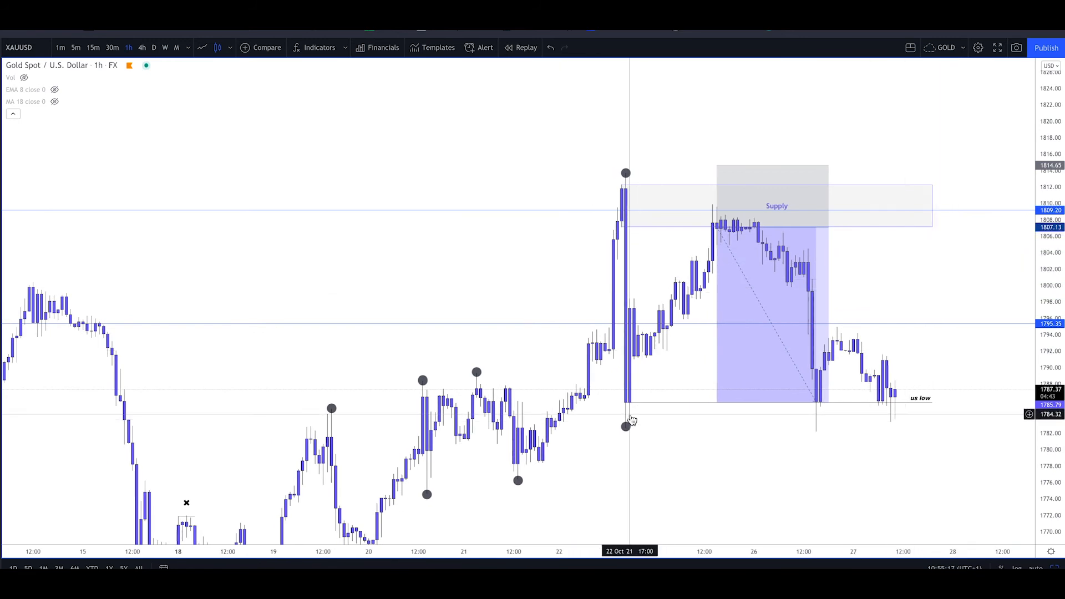
pyautogui.scroll(1, 666, 424)
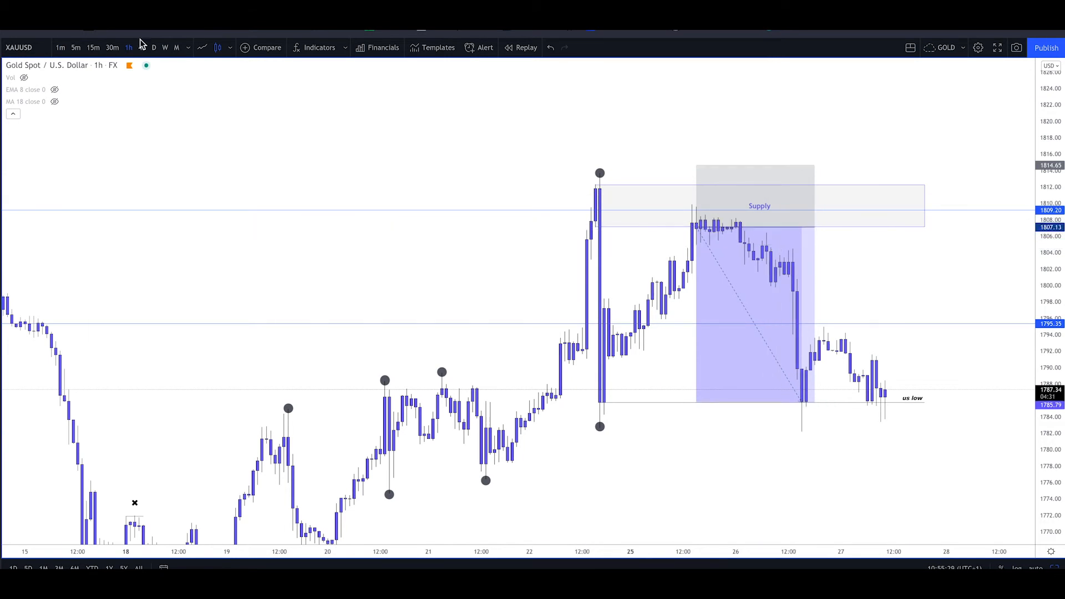
# Examine the short position on the 15-minute timeframe, and return the chart to the 1-hour timeframe
pyautogui.click(94, 47)
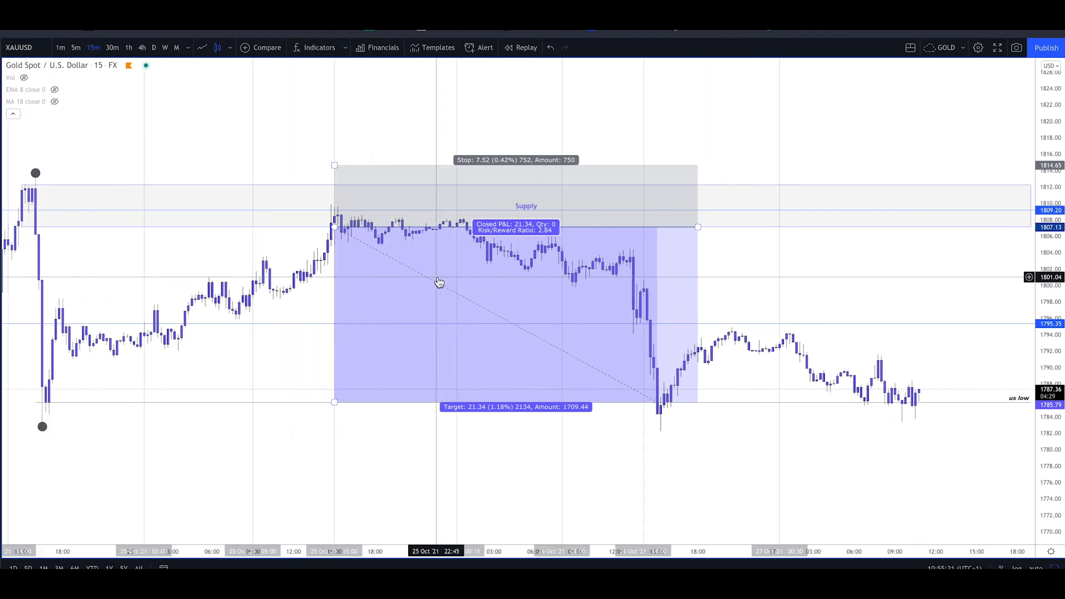
pyautogui.scroll(-2, 411, 233)
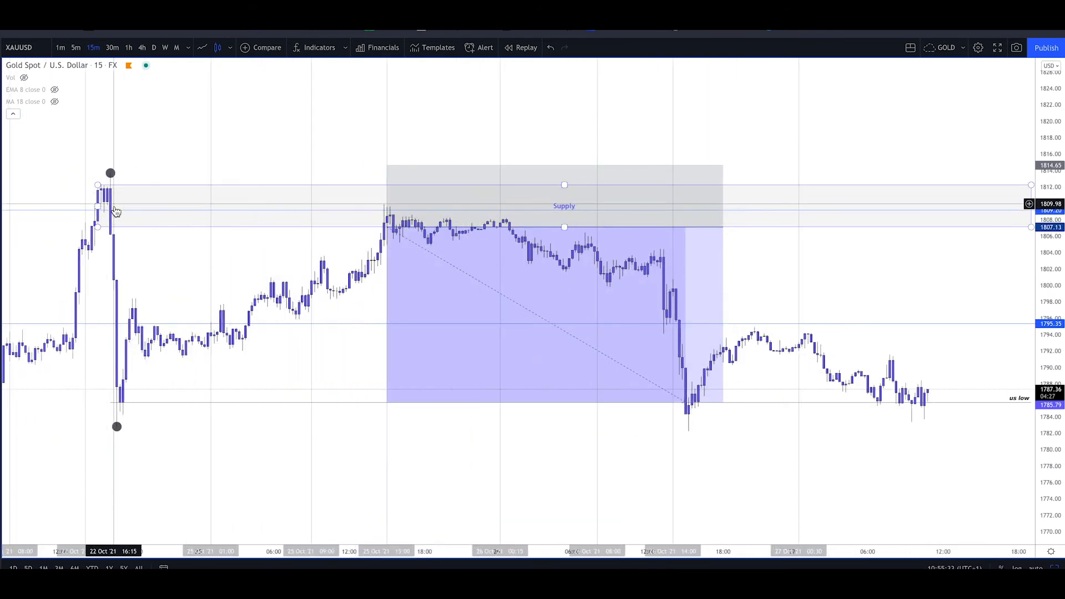
pyautogui.click(128, 47)
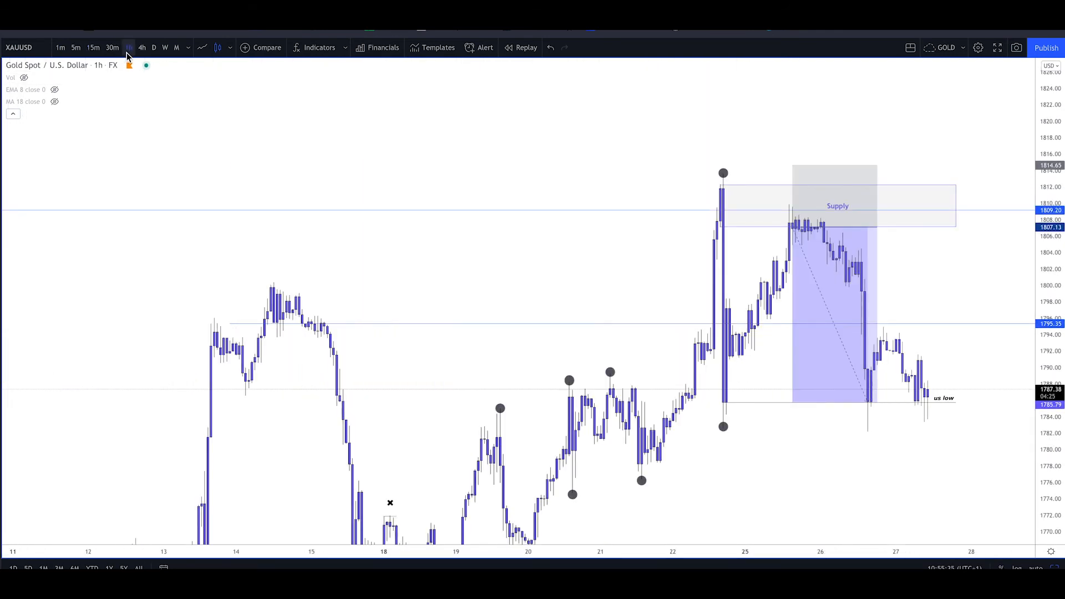
pyautogui.scroll(3, 254, 156)
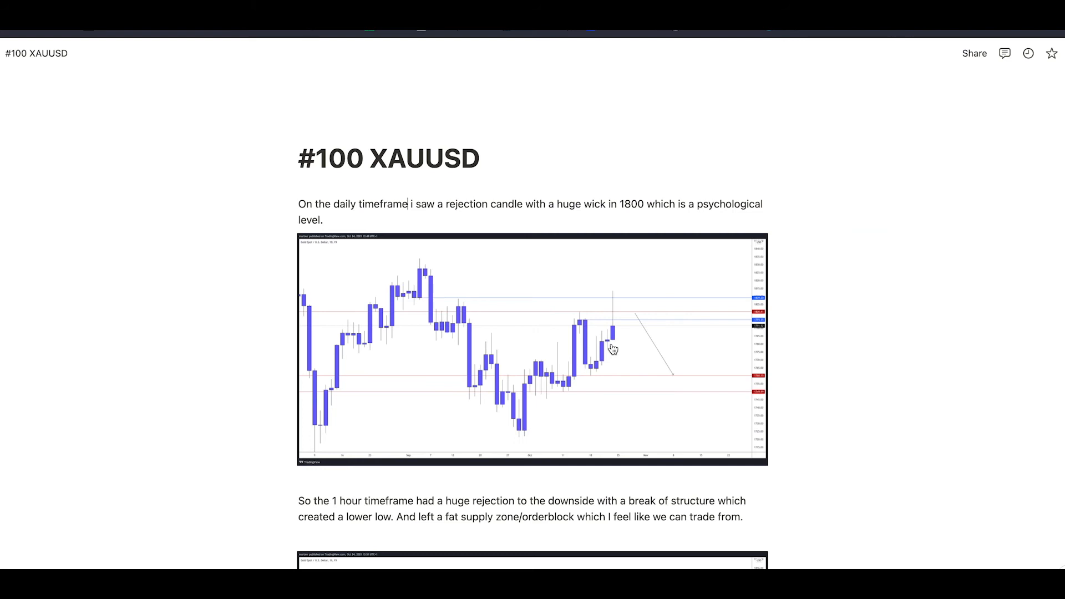
# Return to the "#100 XAUUSD" Notion page and add the line "AFTER" below the 15-minute snapshot, followed by an empty line
pyautogui.scroll(-10, 610, 349)
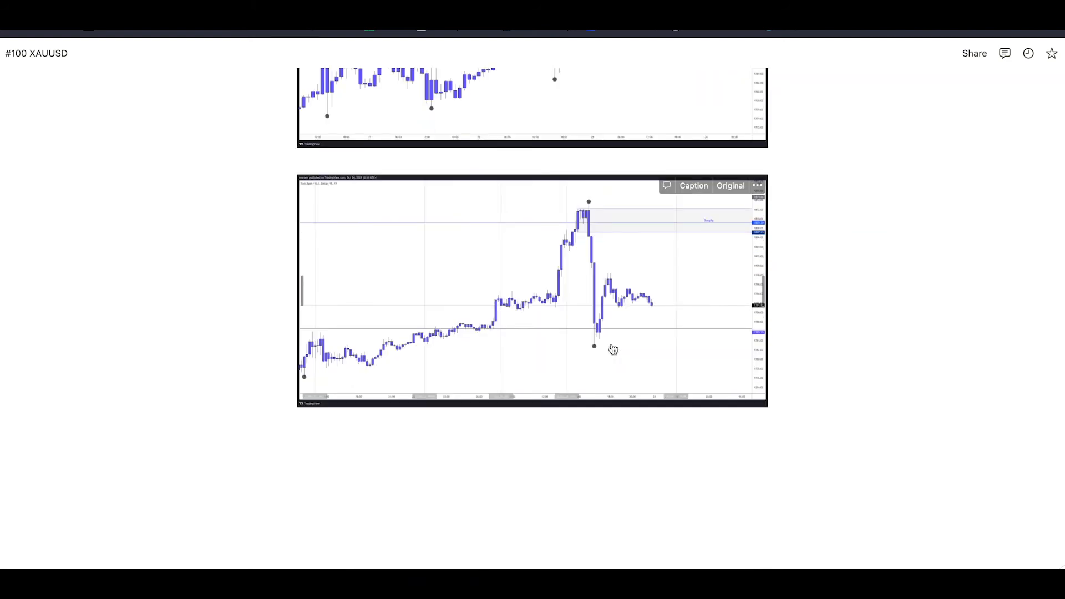
pyautogui.click(822, 400)
pyautogui.press('Return')
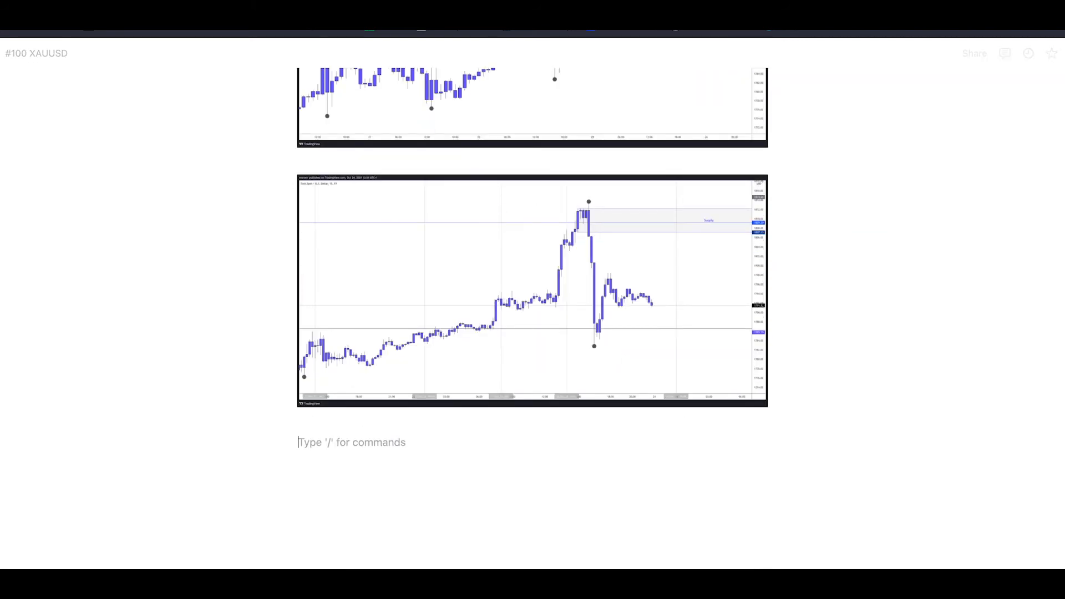
pyautogui.write('B')
pyautogui.press('BackSpace')
pyautogui.write('AO')
pyautogui.press('BackSpace')
pyautogui.write('FTER')
pyautogui.press('Return')
pyautogui.press('Return')
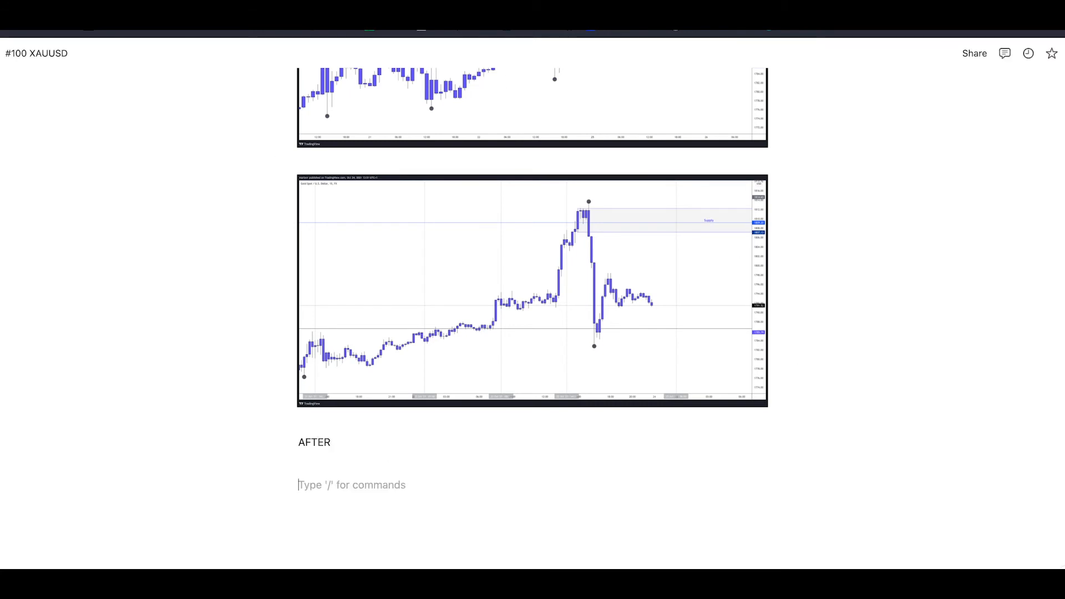
# Under "AFTER", write "So price decided to go to the supply area which I have marked on and rejected it really well."
pyautogui.moveTo(304, 292)
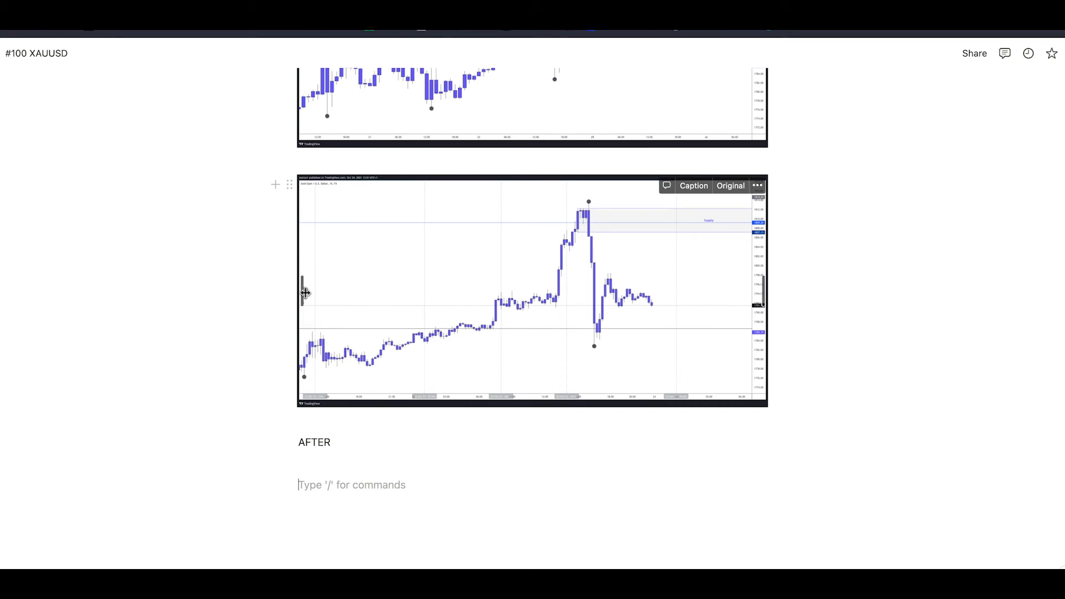
pyautogui.write('So pri')
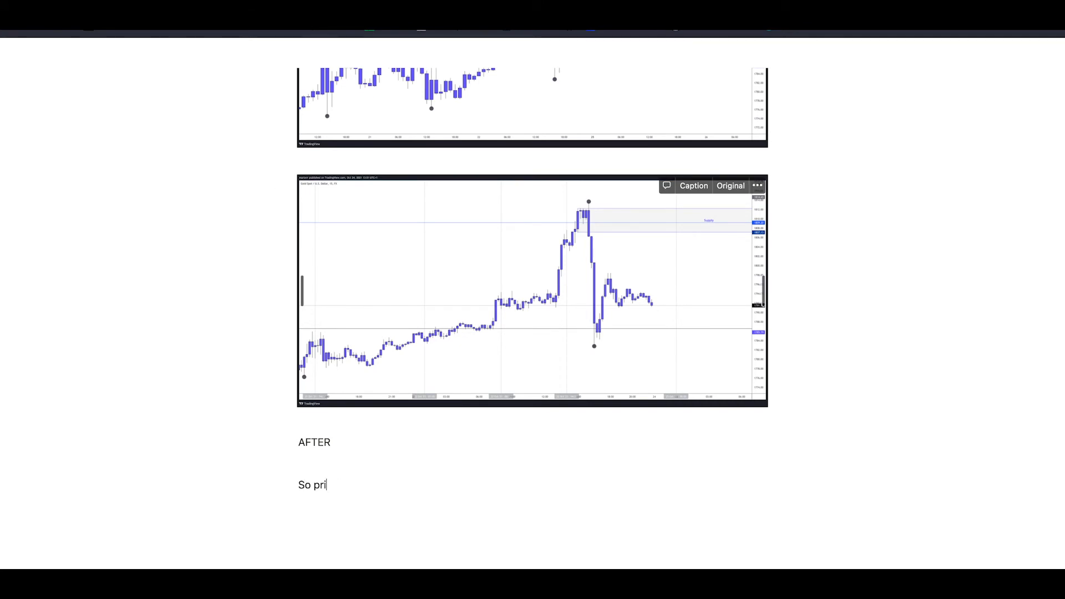
pyautogui.write('ce decided to go to the supply area')
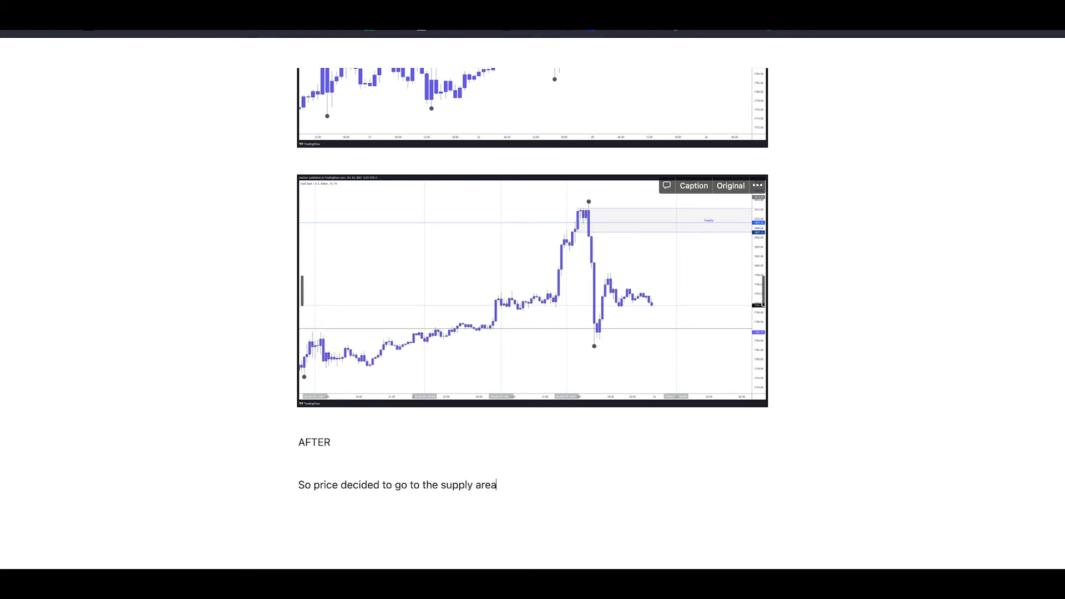
pyautogui.write(' which I have marked on')
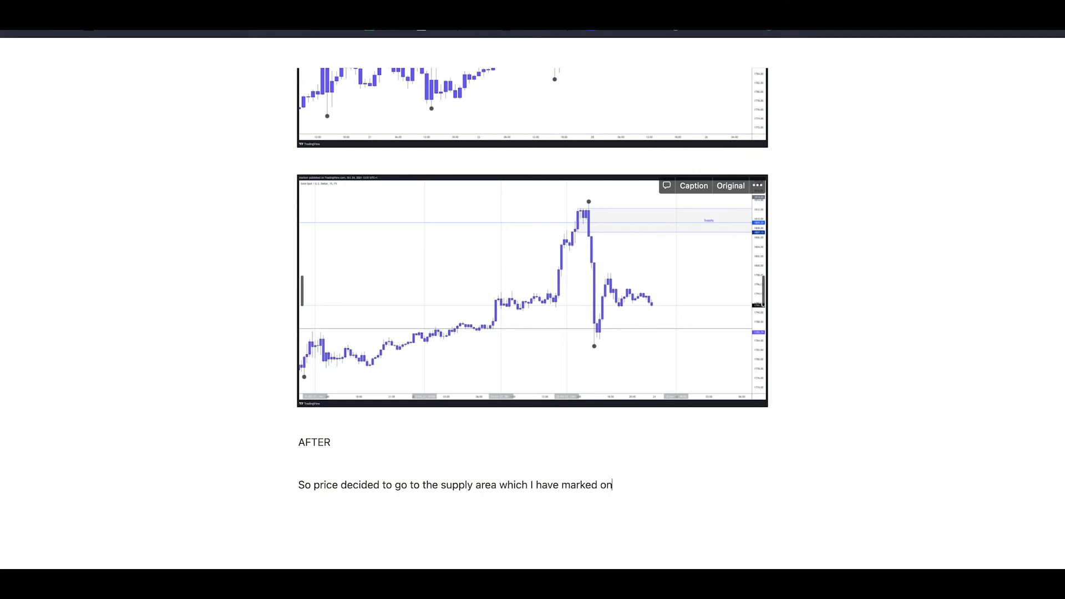
pyautogui.write(' and rejected it really well.')
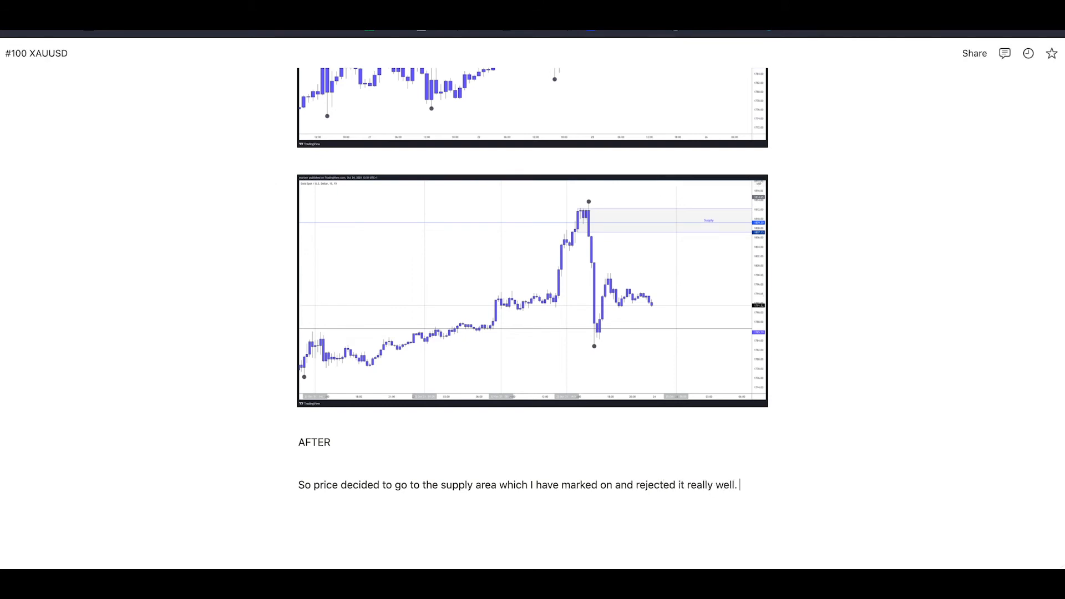
# Switch to TradingView, capture a snapshot of the 1-hour XAUUSD chart showing the short position, and copy the image from its snapshot page
pyautogui.hotkey('ctrl', 'Tab')
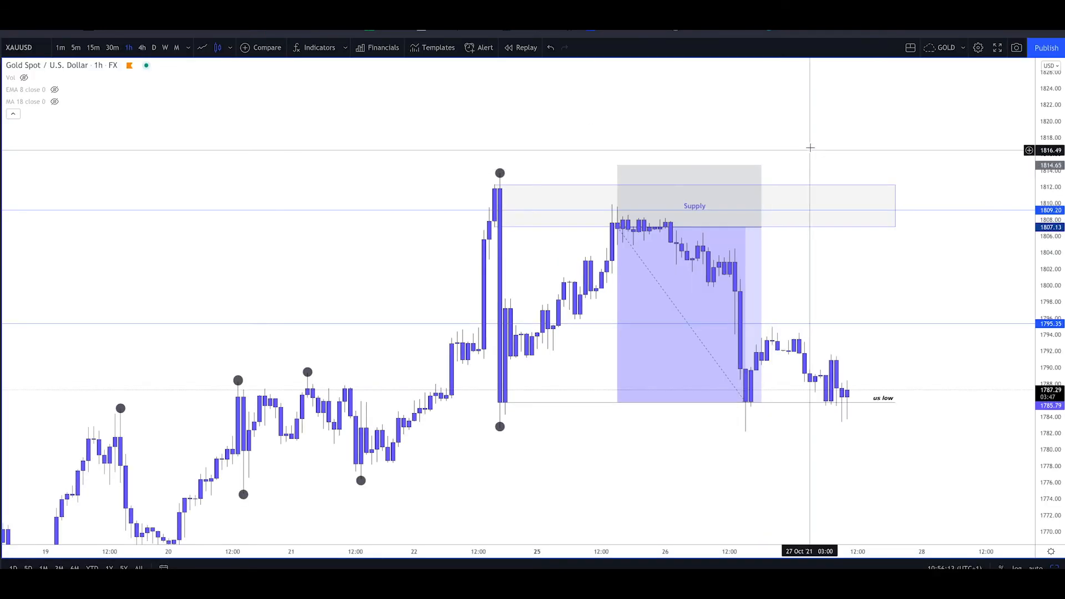
pyautogui.scroll(2, 811, 147)
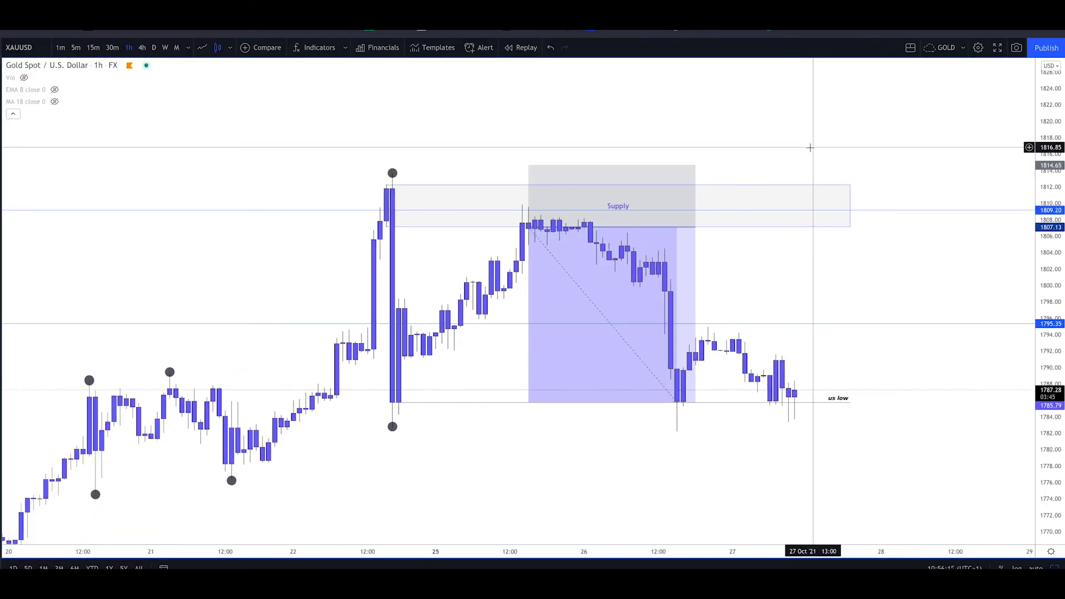
pyautogui.hotkey('alt', 's')
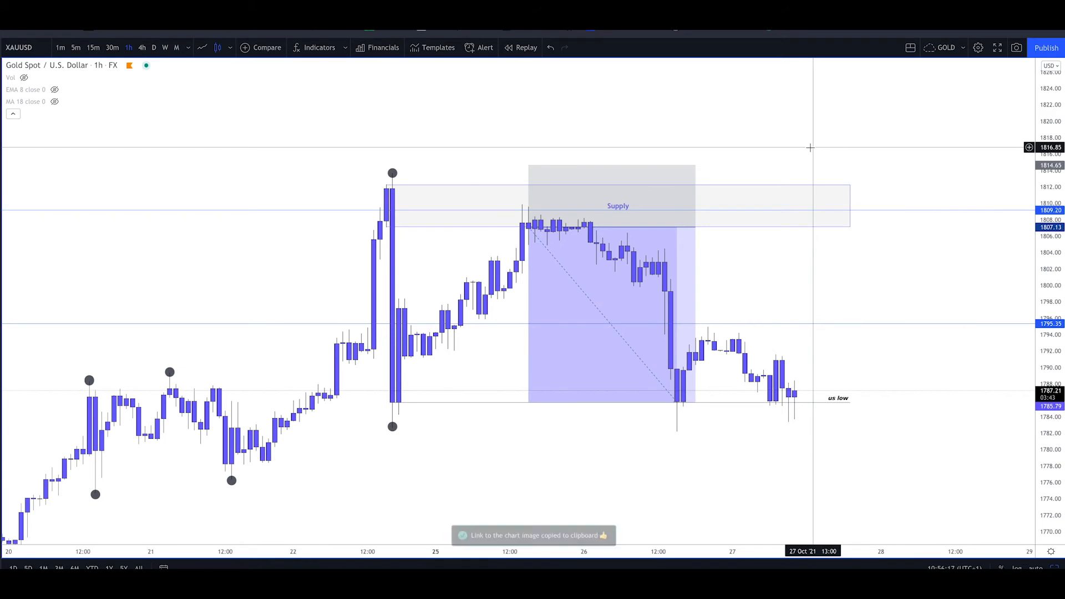
pyautogui.press('super+t')
pyautogui.press('super+v')
pyautogui.press('Return')
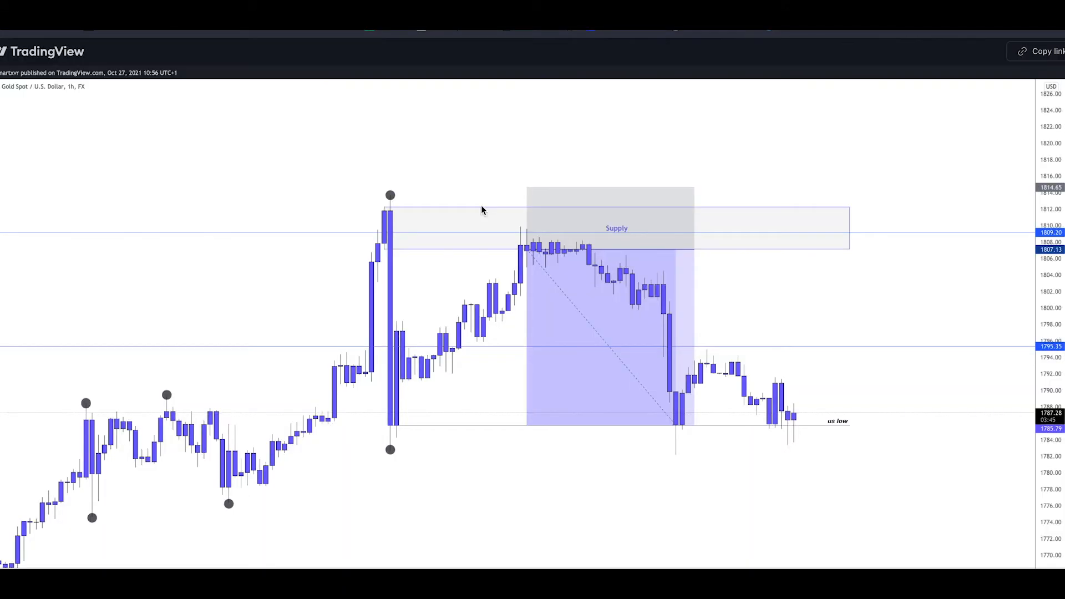
pyautogui.rightClick(481, 206)
pyautogui.click(516, 244)
# Close the snapshot page and embed the copied 1-hour chart image in the Notion entry below the supply area sentence
pyautogui.press('super+w')
pyautogui.press('Return')
pyautogui.press('super+v')
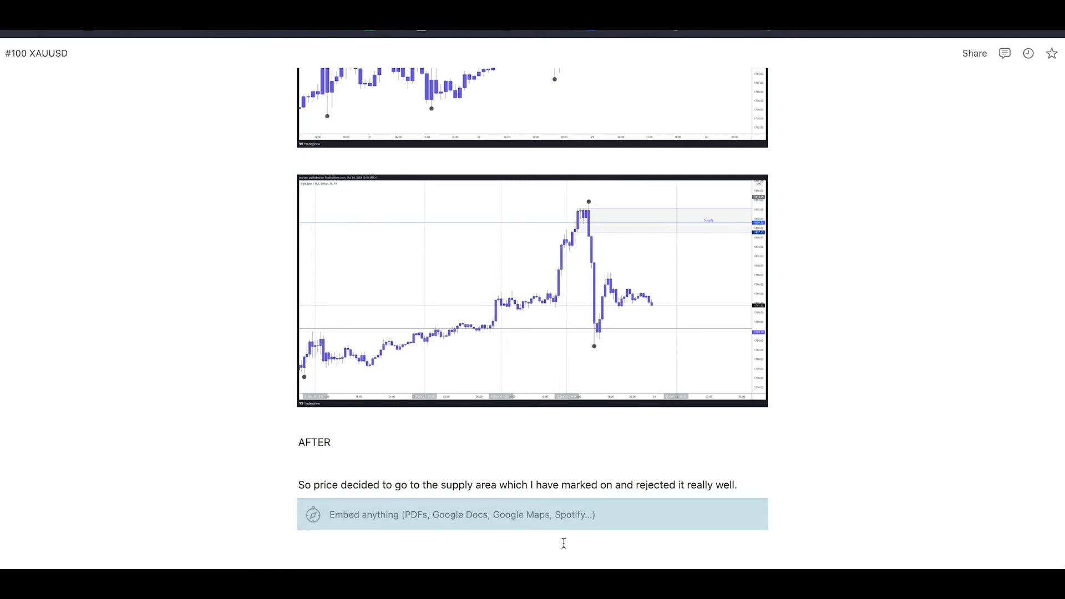
pyautogui.scroll(-2, 564, 543)
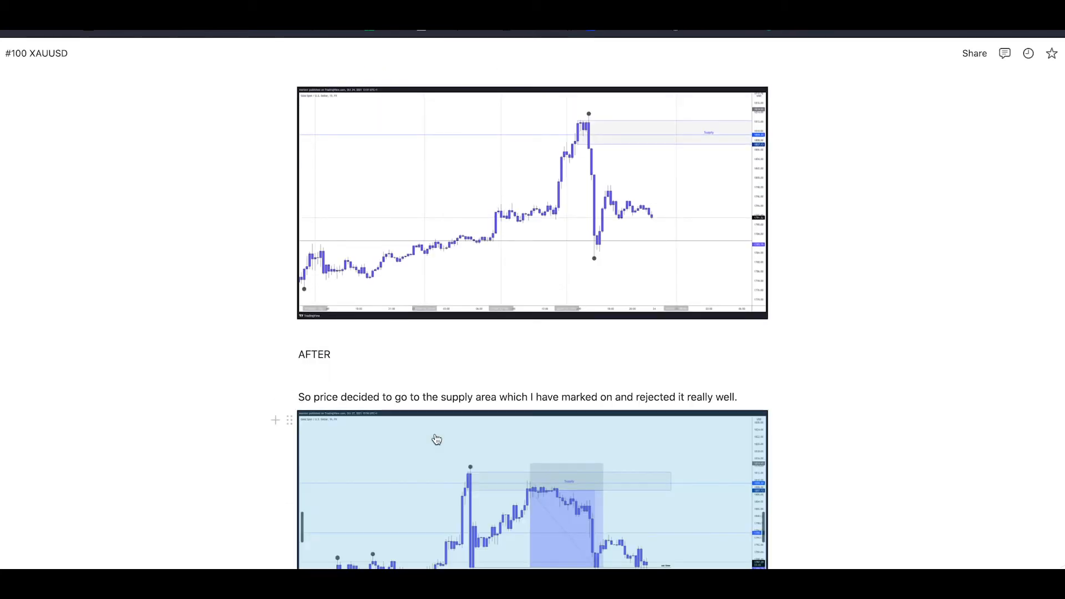
pyautogui.scroll(-3, 437, 440)
pyautogui.click(818, 428)
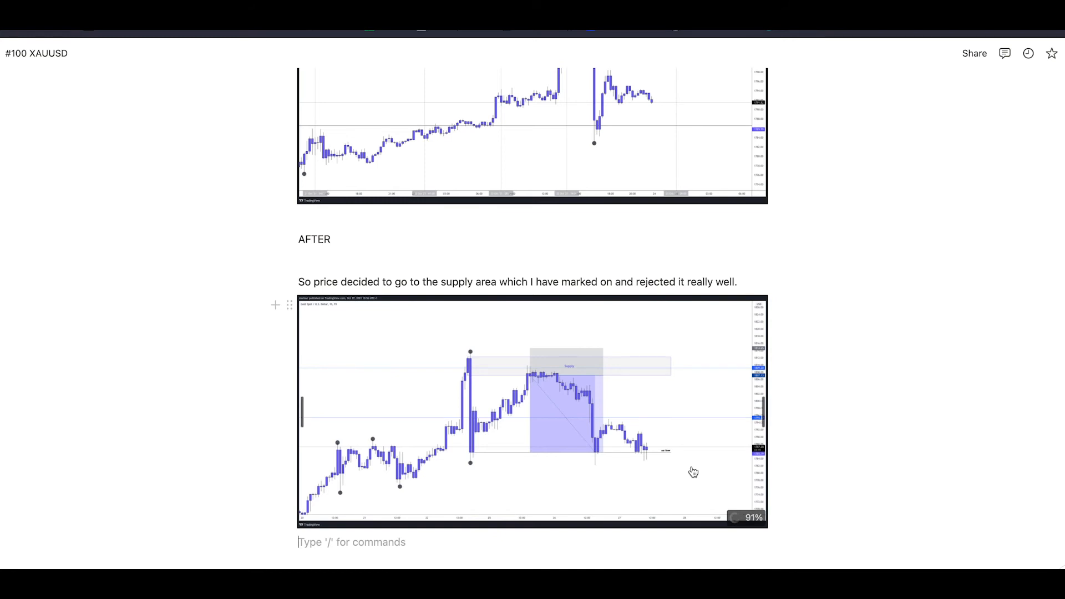
# Continue the paragraph above the new snapshot with "At the time this trade got activated I wasn't"
pyautogui.click(760, 279)
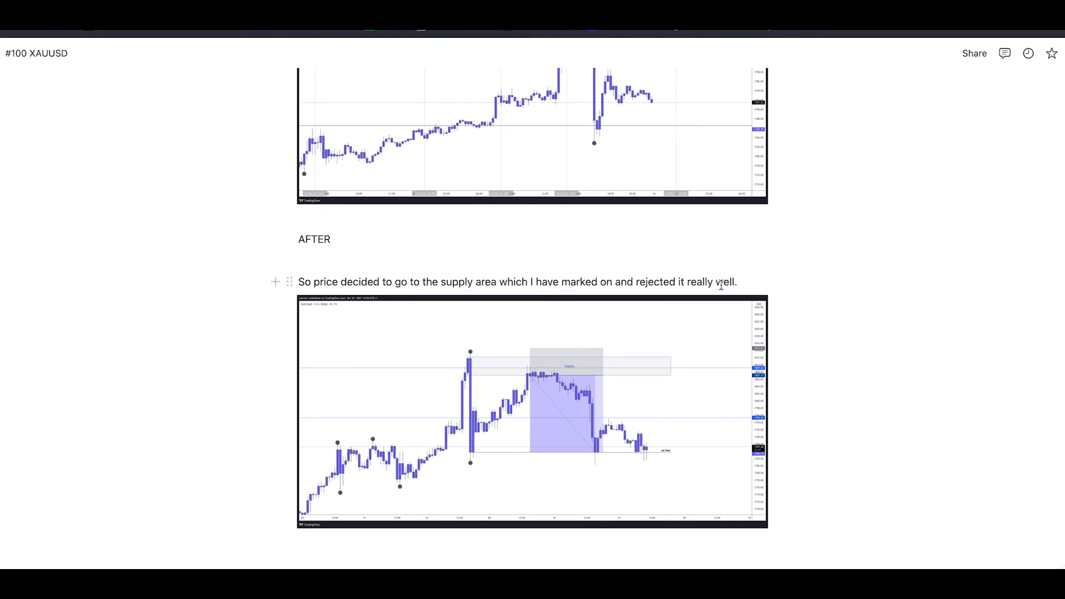
pyautogui.click(737, 283)
pyautogui.write('At t')
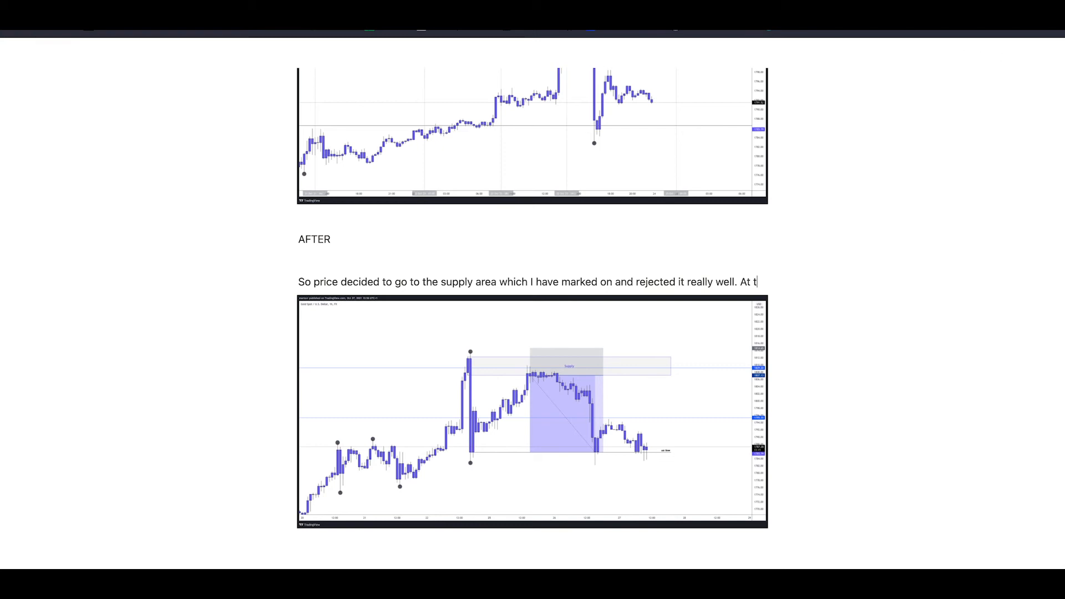
pyautogui.write('he time this ')
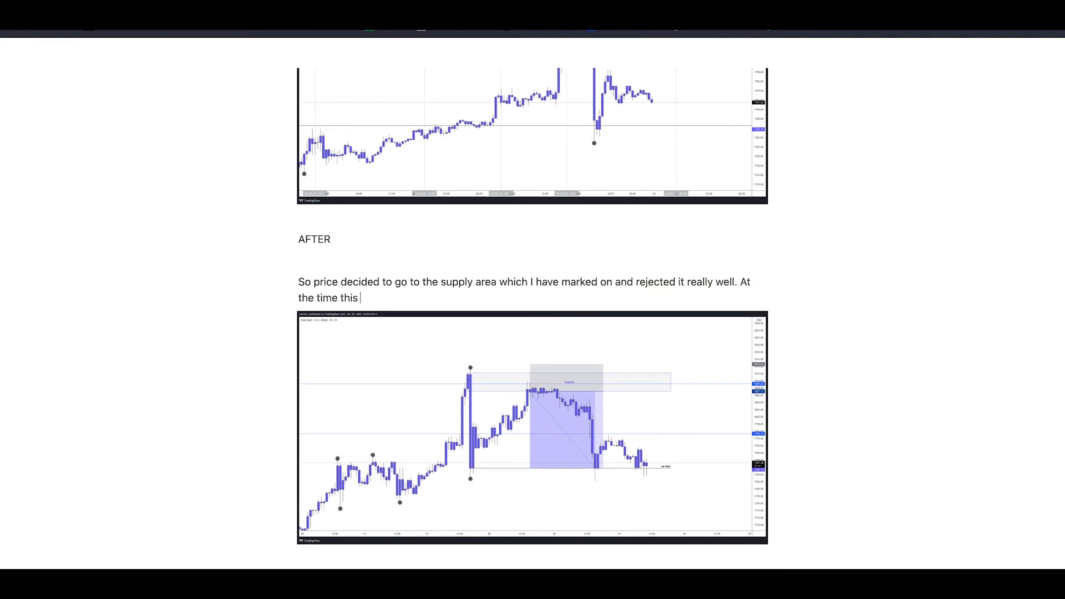
pyautogui.write('trade got activated i was')
pyautogui.press('BackSpace')
pyautogui.press('BackSpace')
pyautogui.press('BackSpace')
pyautogui.write("I wan't")
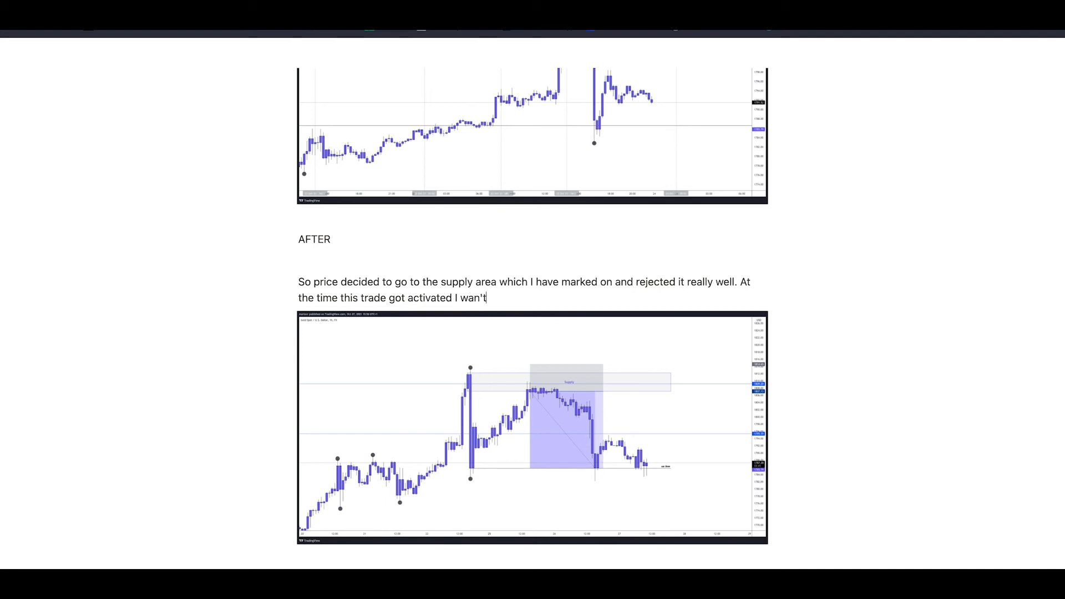
pyautogui.press('BackSpace')
pyautogui.press('BackSpace')
pyautogui.press('BackSpace')
pyautogui.write('sn')
pyautogui.press('BackSpace')
pyautogui.press('BackSpace')
pyautogui.press('BackSpace')
pyautogui.write("sn't availabale")
# Extend the sentence with "available at the time so I didn't even notice I was in it"
pyautogui.press('BackSpace')
pyautogui.press('BackSpace')
pyautogui.press('BackSpace')
pyautogui.press('BackSpace')
pyautogui.write("le at the time so I didn't even notice I was in it")
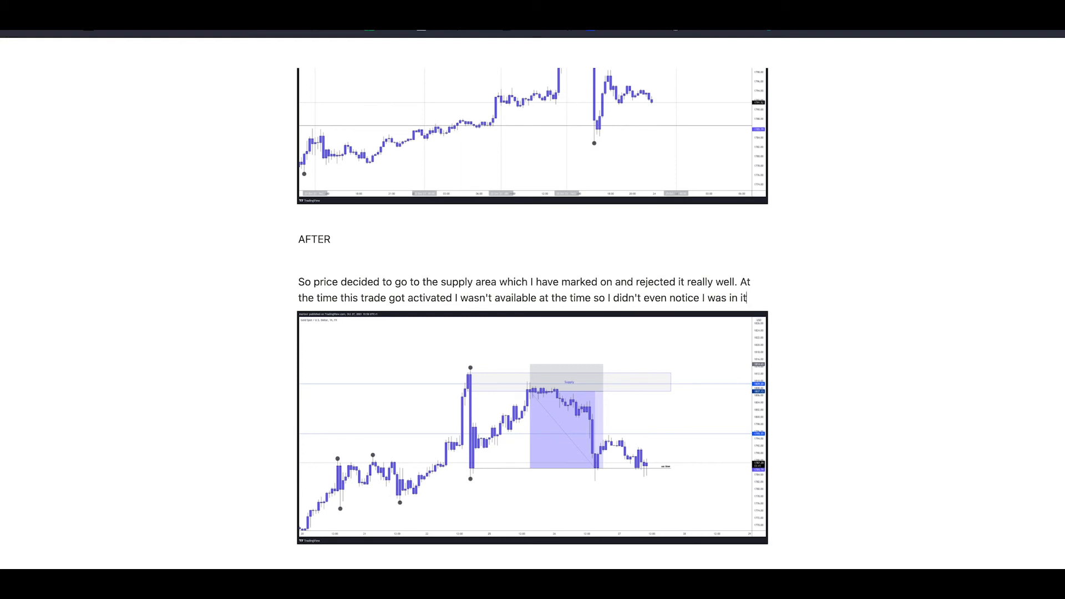
pyautogui.write(' and h')
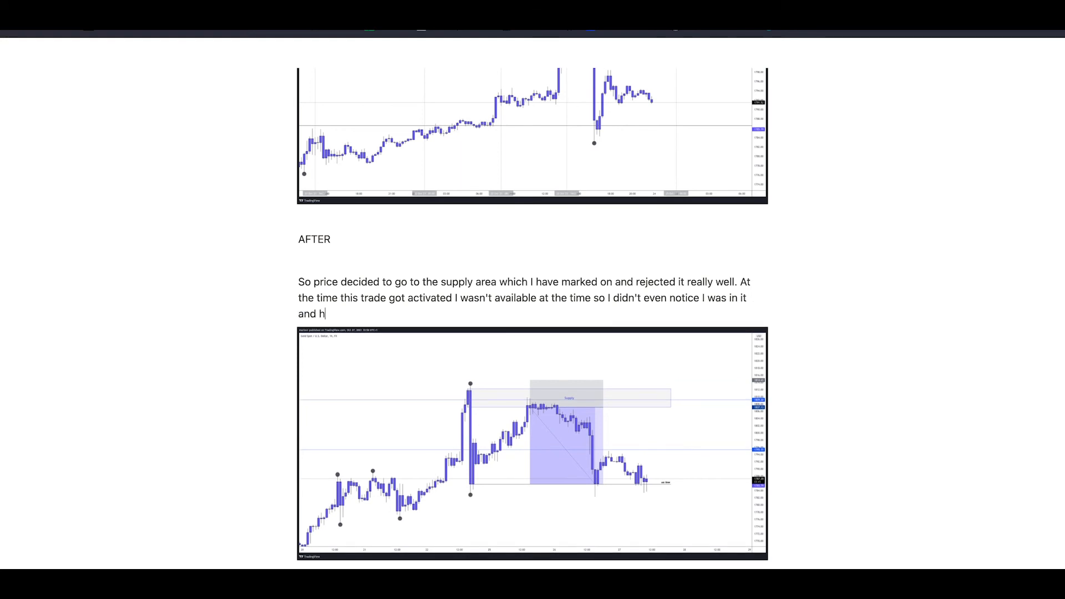
pyautogui.write('ad no emotions aswell.')
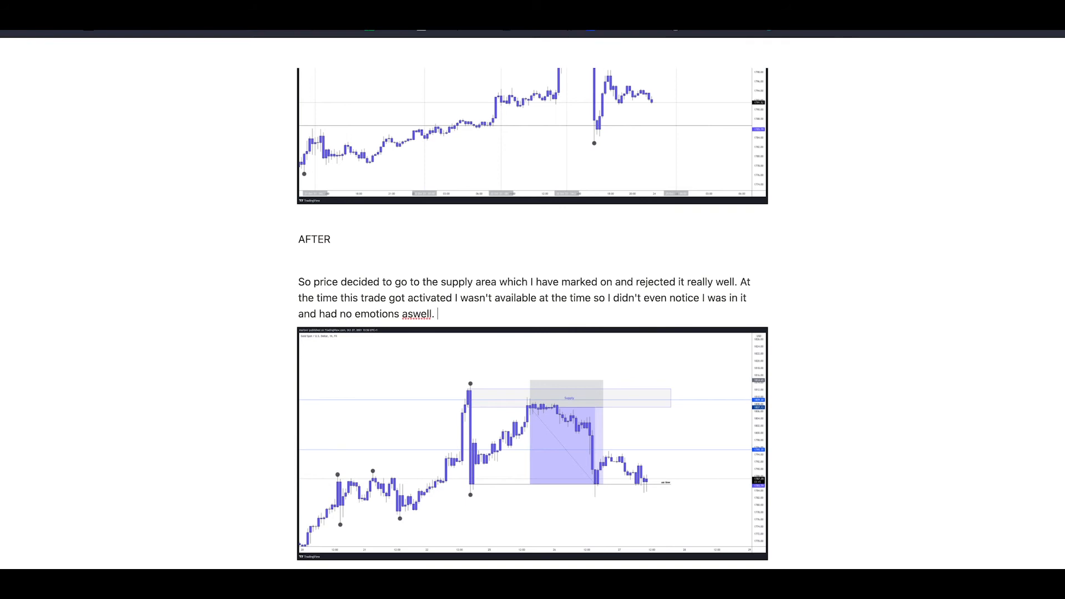
# Finish the paragraph with "and had no emotions as well.", spelling "as well" as two words
pyautogui.click(412, 314)
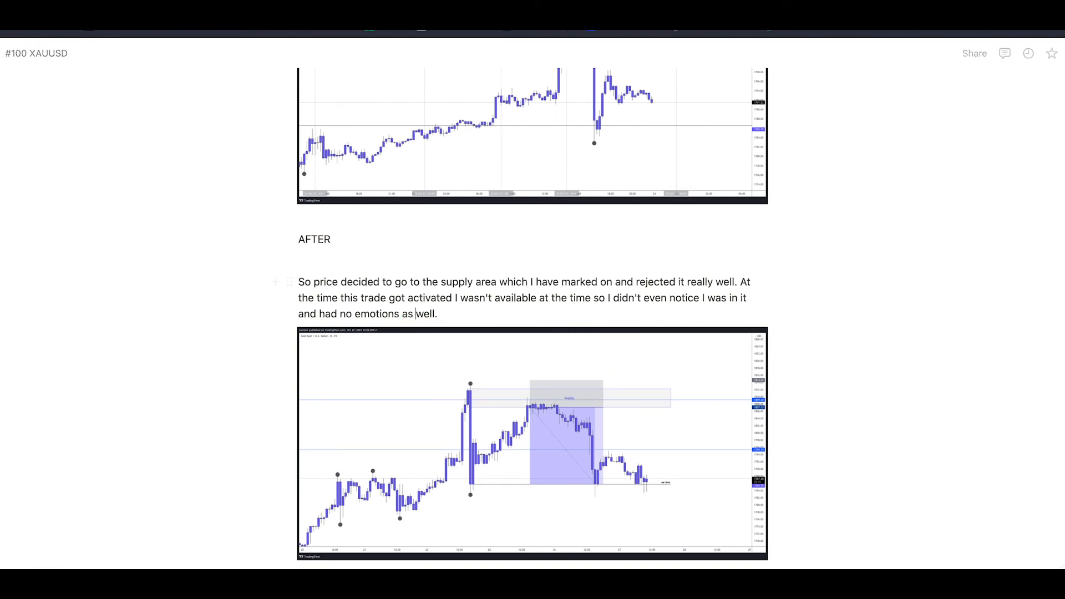
pyautogui.click(465, 315)
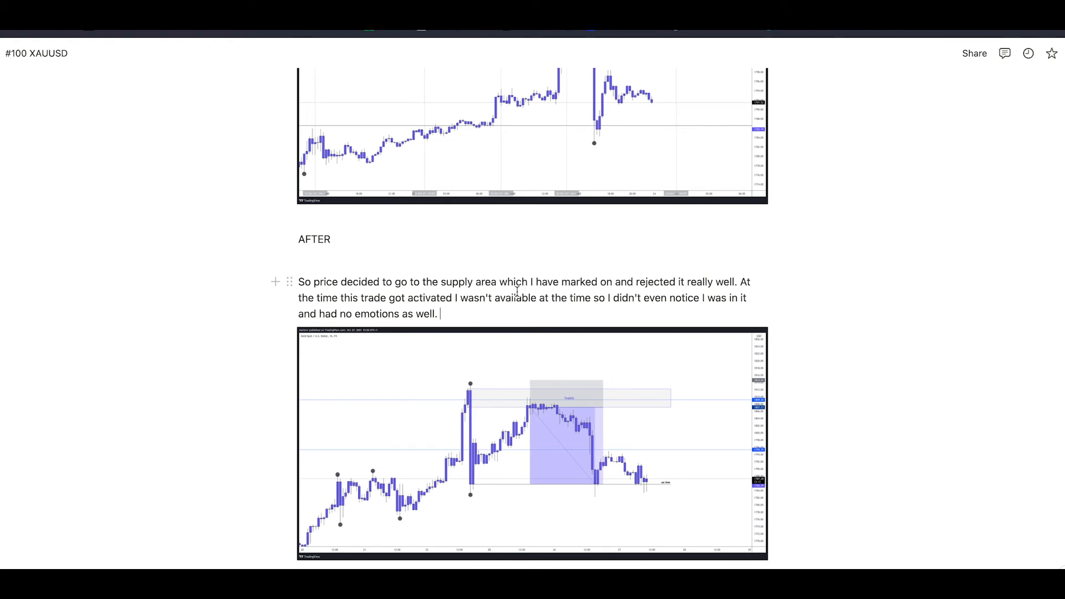
# Add an empty line below the 1-hour snapshot, and restore TradingView's multi-chart layout to compare the daily, 4-hour and 1-hour charts
pyautogui.scroll(-3, 517, 292)
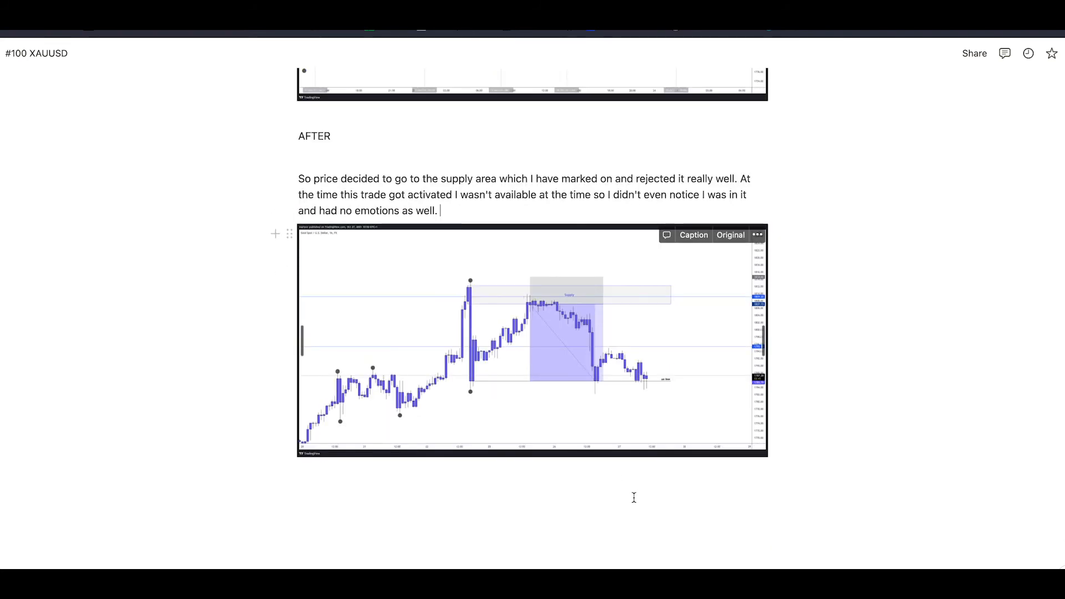
pyautogui.click(788, 455)
pyautogui.press('Return')
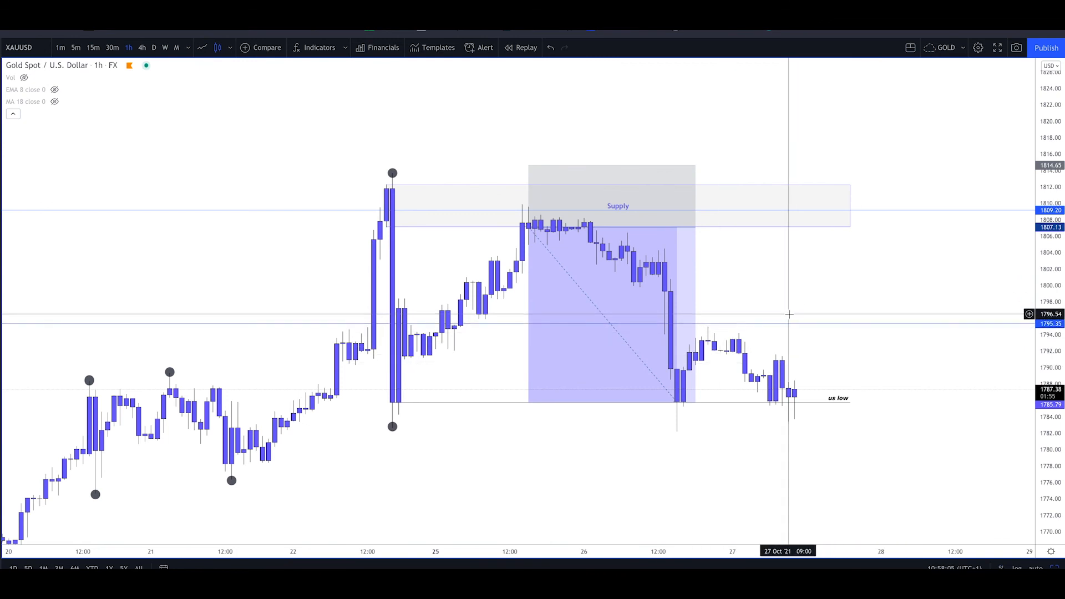
pyautogui.hotkey('alt', 'Return')
pyautogui.moveTo(295, 160); pyautogui.dragTo(306, 168)
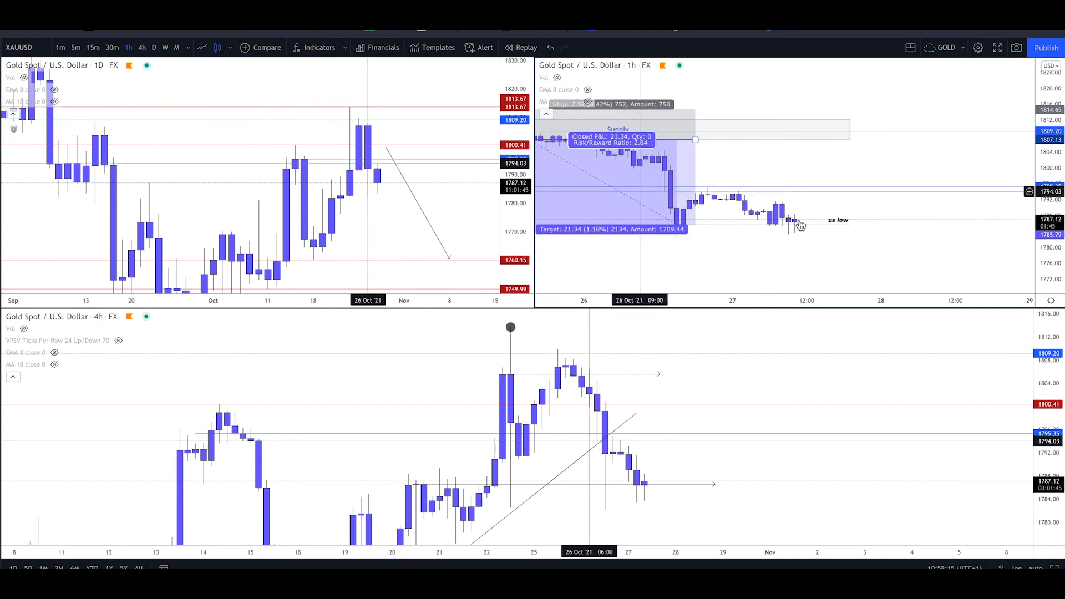
pyautogui.scroll(-5, 801, 225)
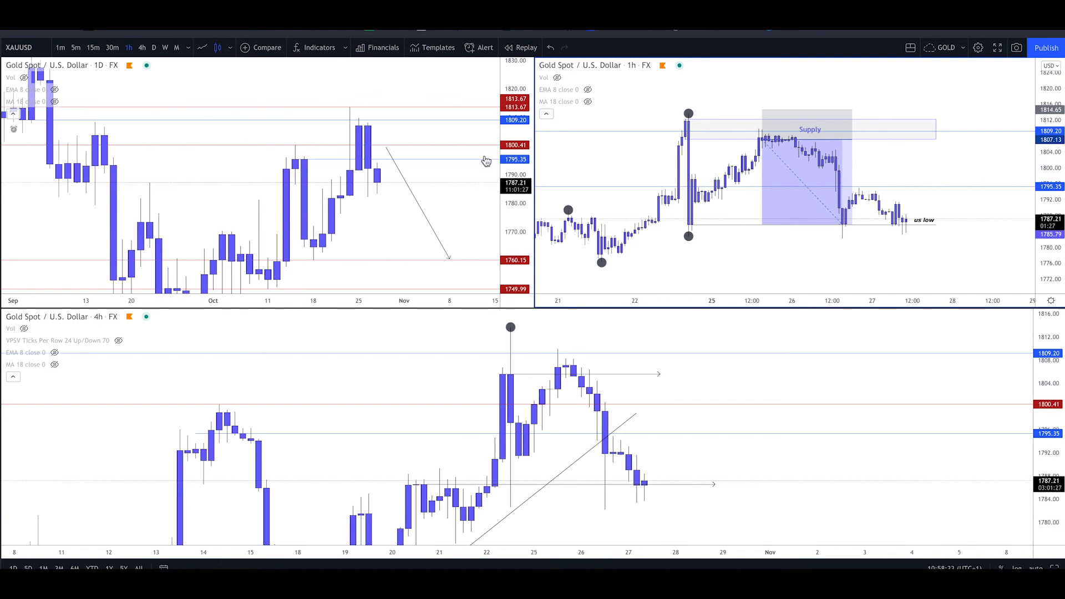
# Enlarge the daily XAUUSD chart in TradingView and embed its snapshot below the 1-hour one in the Notion entry
pyautogui.click(408, 217)
pyautogui.hotkey('alt', 'Return')
pyautogui.scroll(5, 407, 217)
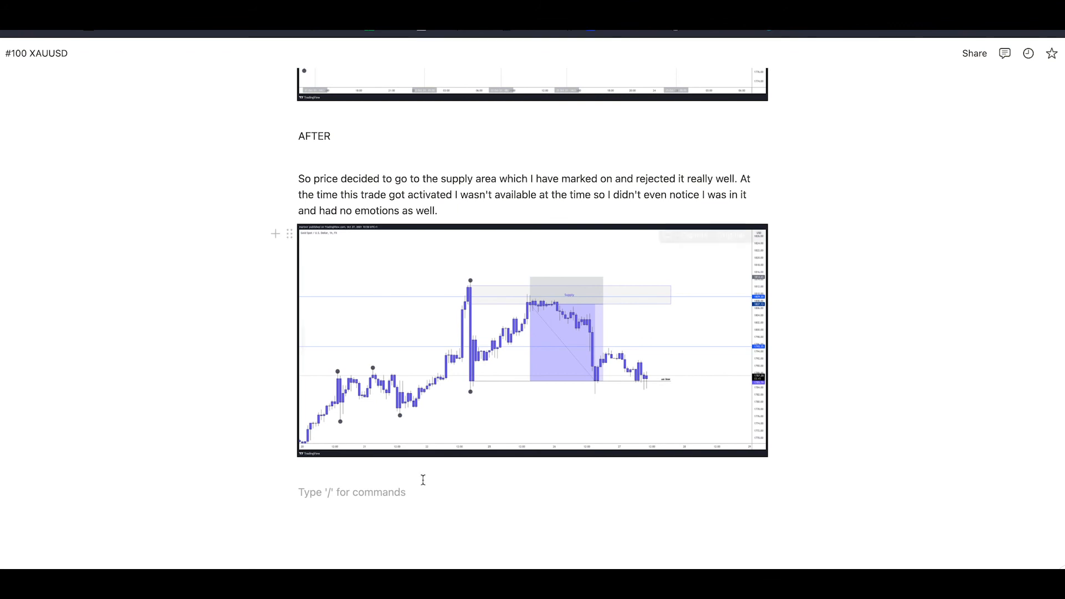
# On the line above the daily snapshot, write "When price got to the daily support area I got emotional"
pyautogui.click(422, 474)
pyautogui.write('W')
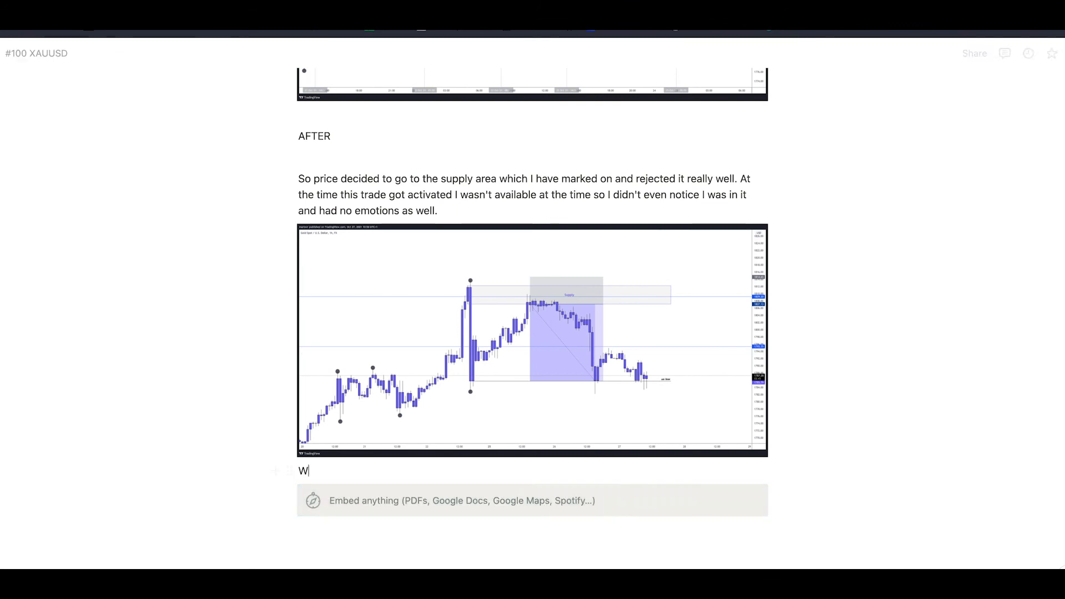
pyautogui.press('BackSpace')
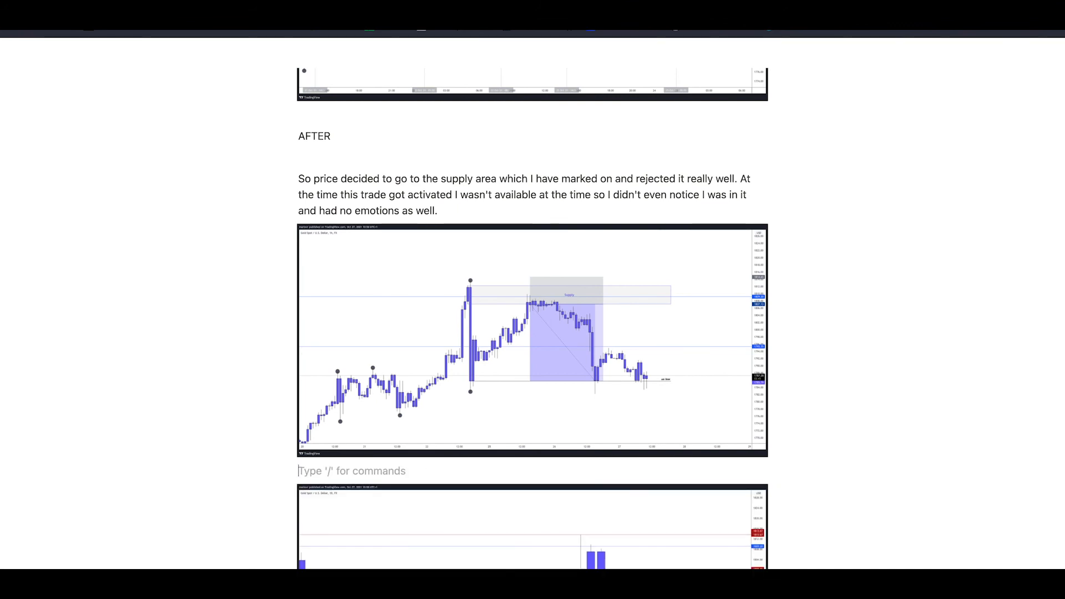
pyautogui.write('When pc')
pyautogui.press('BackSpace')
pyautogui.write('rice')
pyautogui.scroll(-4, 225, 436)
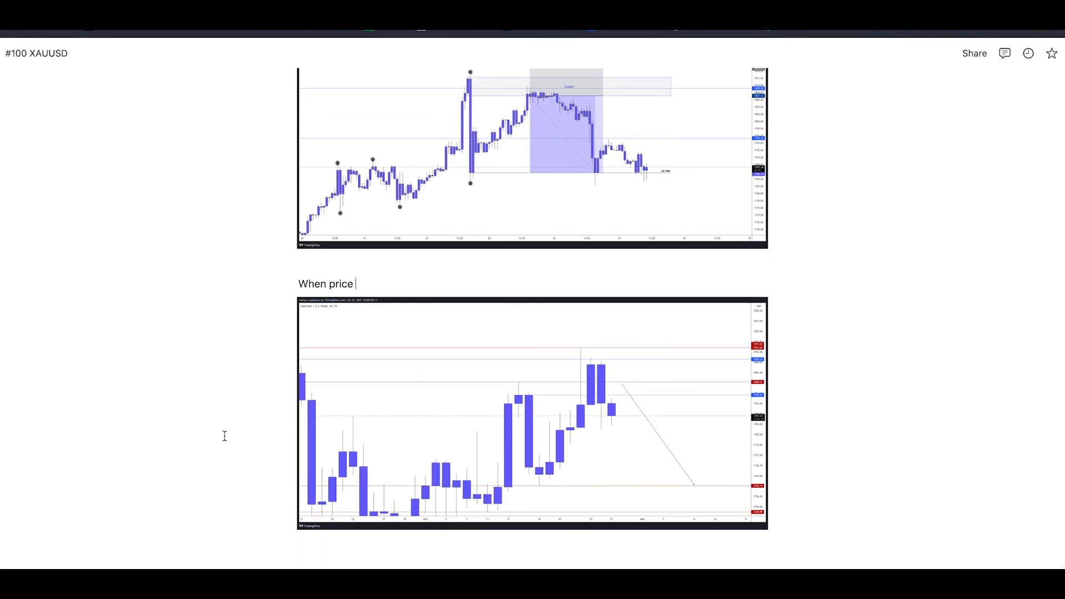
pyautogui.write('got to the ')
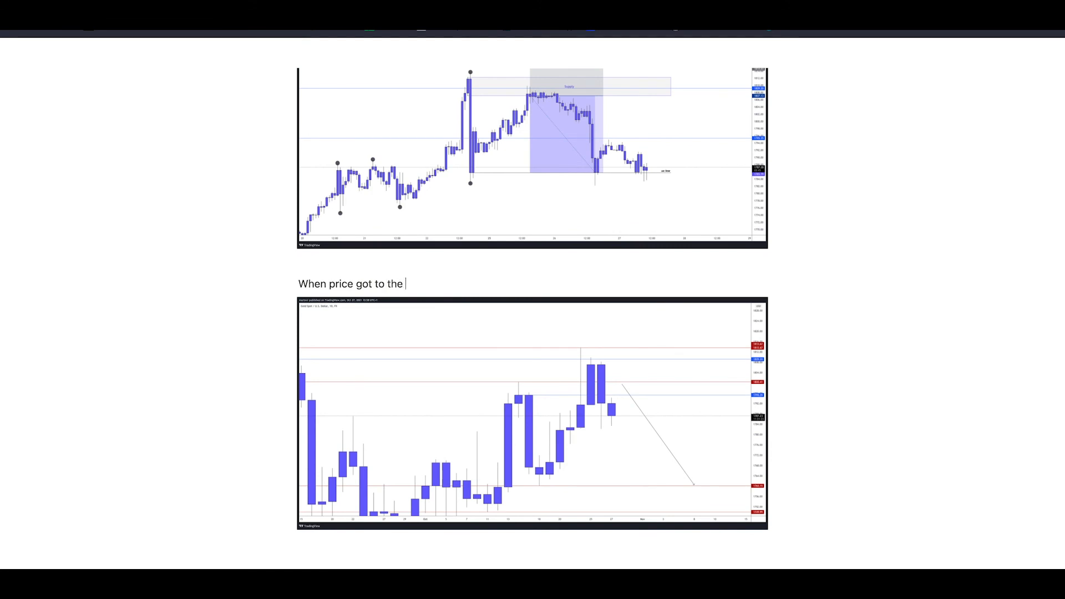
pyautogui.write('daily support area I got em')
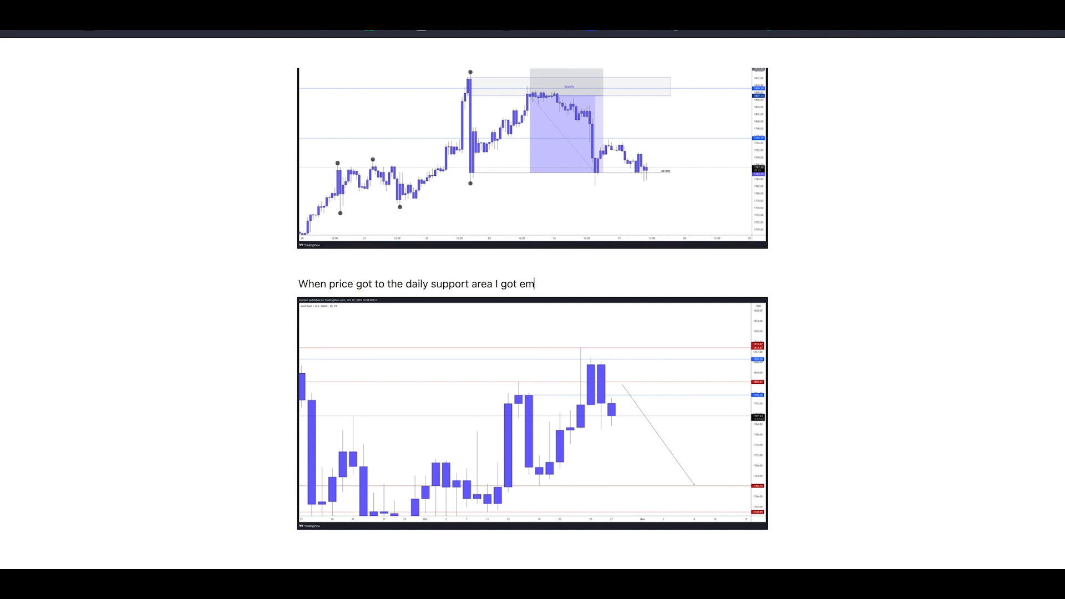
pyautogui.write('otional and took of 2')
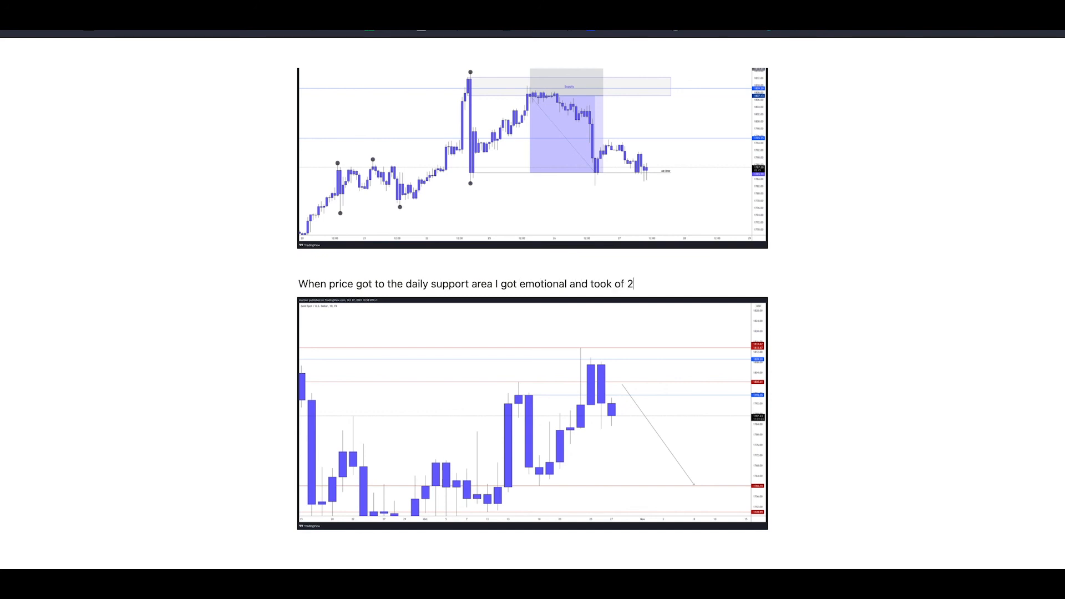
pyautogui.write(' positions.')
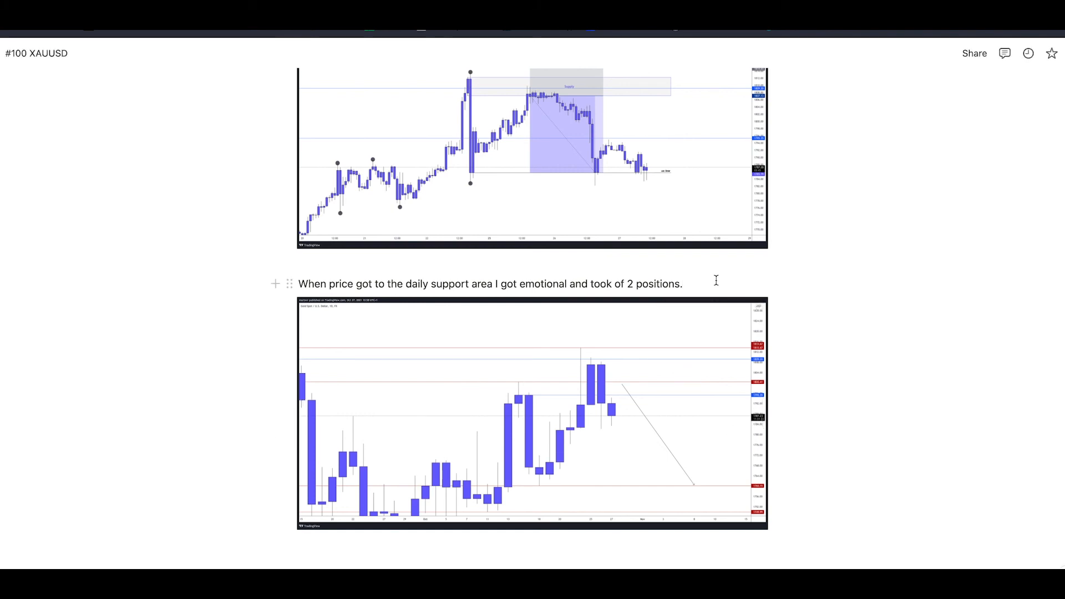
# Complete the sentence above the daily snapshot with "and took of 2 positions." and return to the start of the entry
pyautogui.scroll(15, 716, 280)
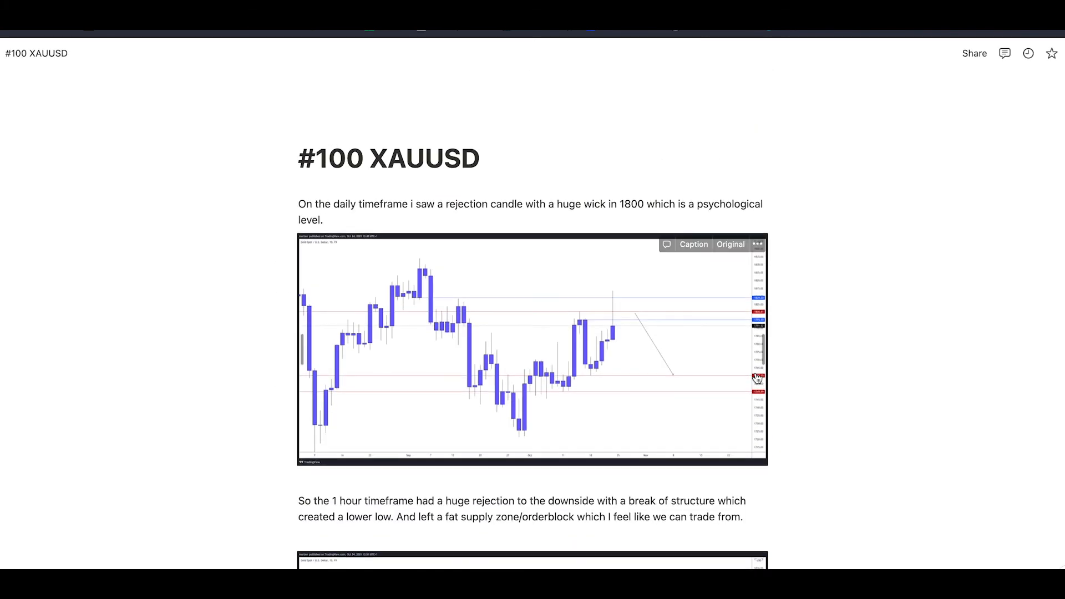
# Review the before-trade analysis in the #100 XAUUSD entry, from the daily rejection note through the 1-hour snapshots
pyautogui.scroll(-1, 762, 365)
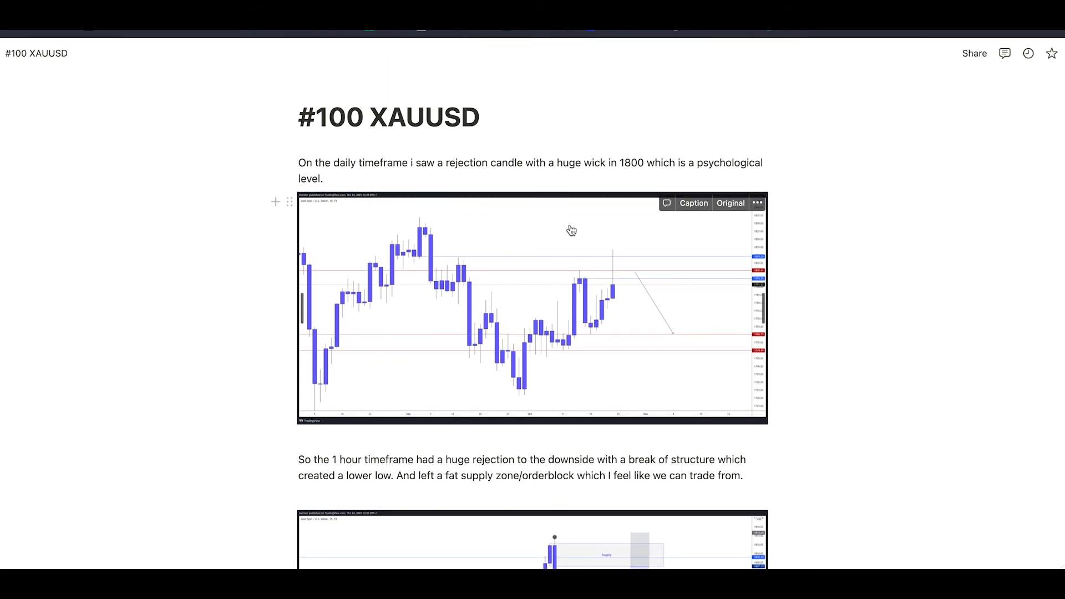
pyautogui.scroll(-15, 250, 253)
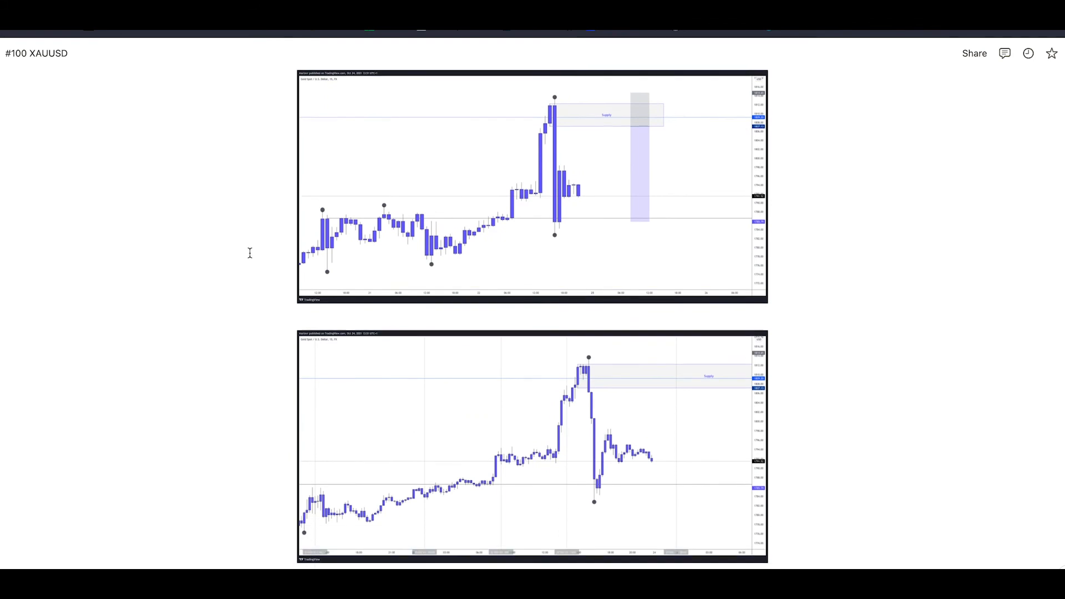
pyautogui.scroll(4, 250, 253)
pyautogui.scroll(10, 250, 253)
pyautogui.scroll(-3, 249, 253)
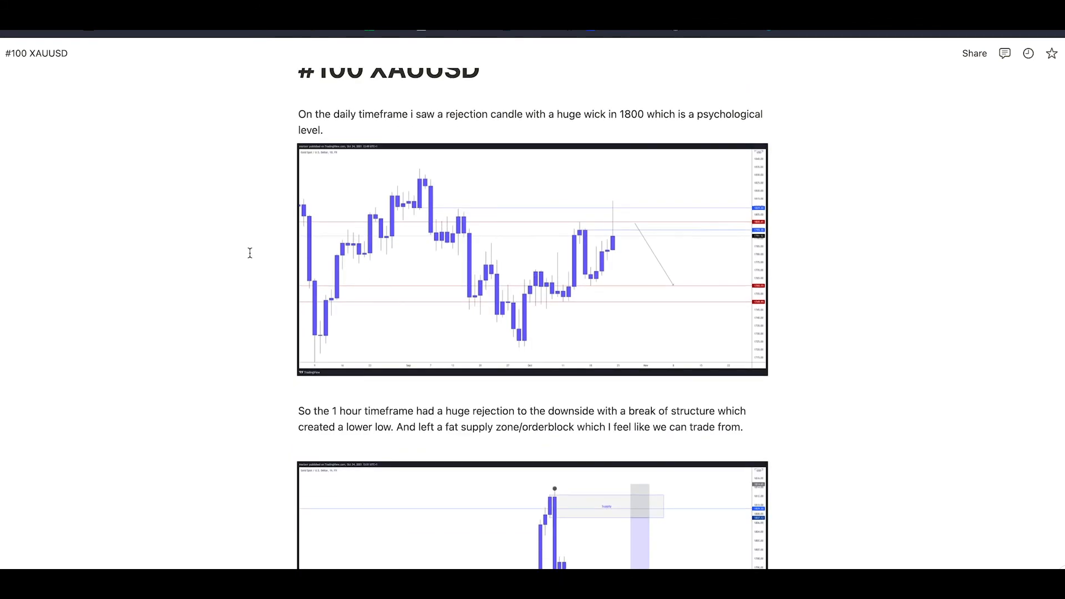
pyautogui.scroll(-1, 250, 253)
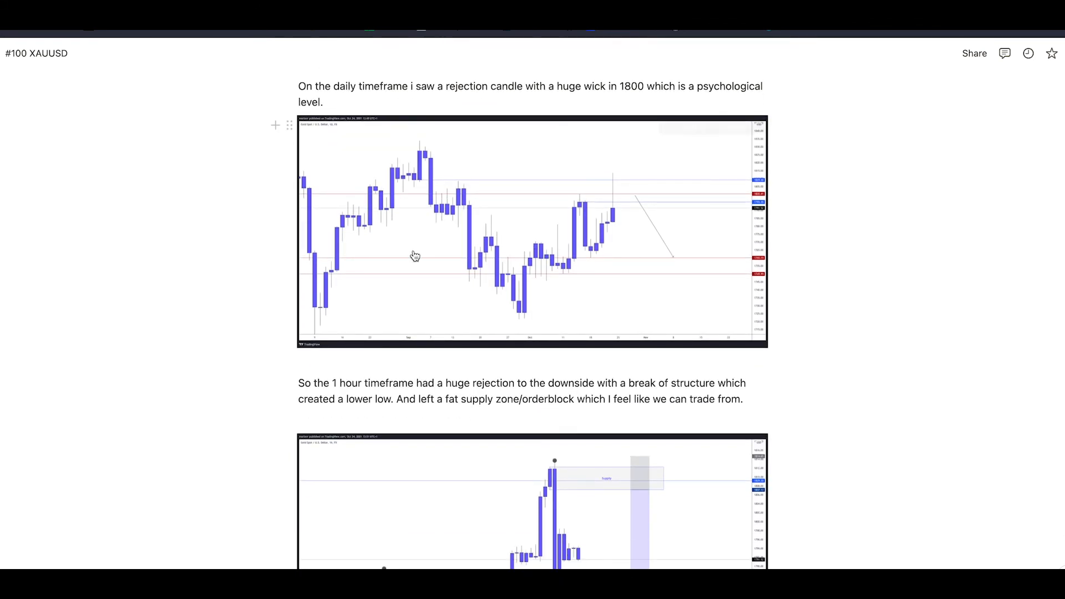
pyautogui.scroll(-4, 410, 261)
pyautogui.scroll(-4, 408, 274)
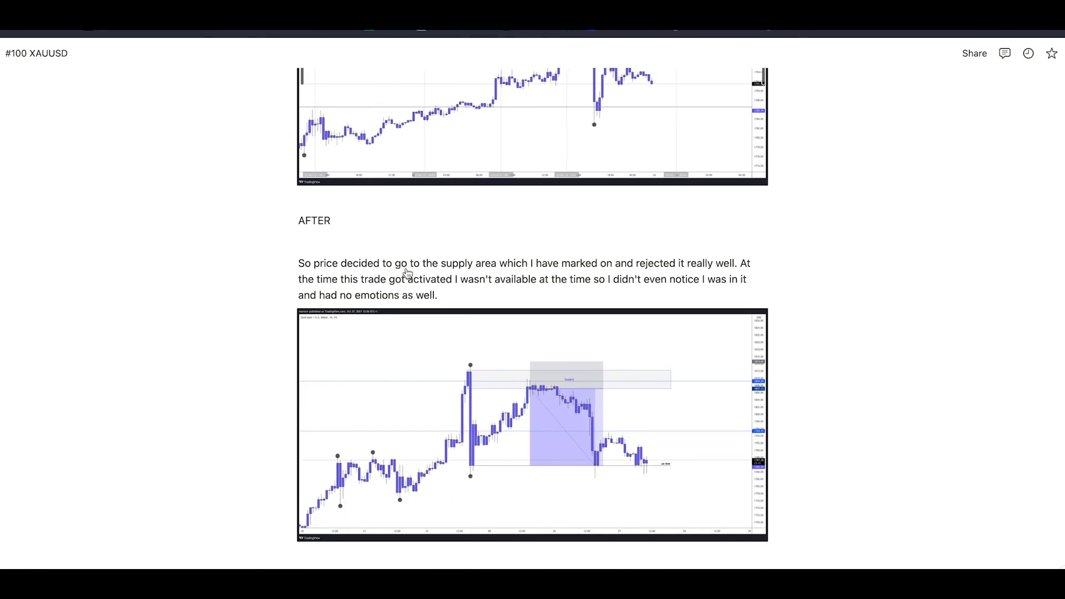
# Make the "AFTER" line that introduces the post-trade analysis bold
pyautogui.moveTo(348, 109); pyautogui.dragTo(266, 110)
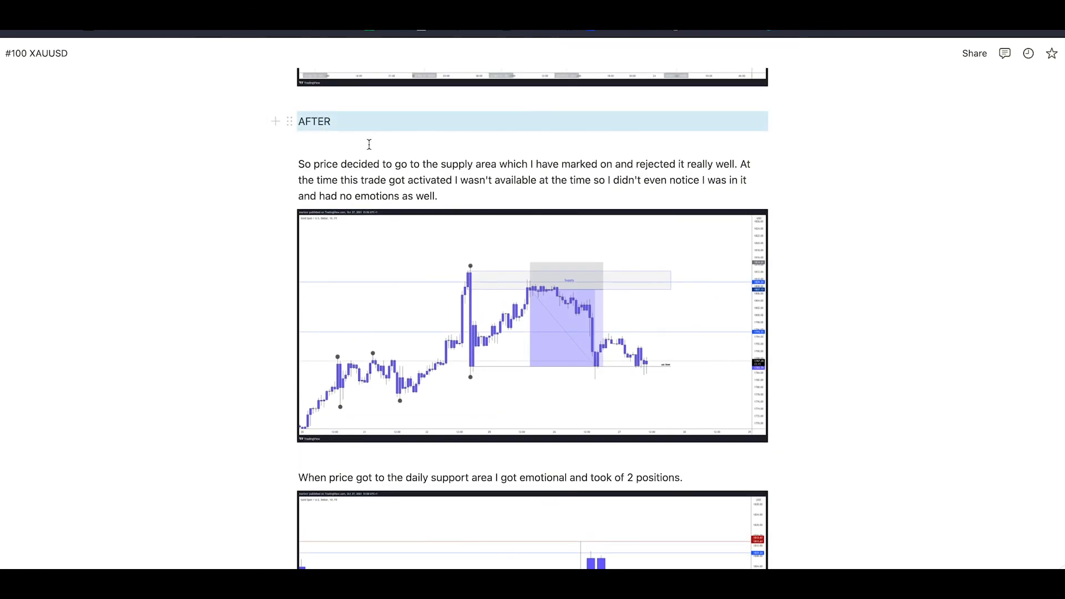
pyautogui.moveTo(373, 121); pyautogui.dragTo(300, 122)
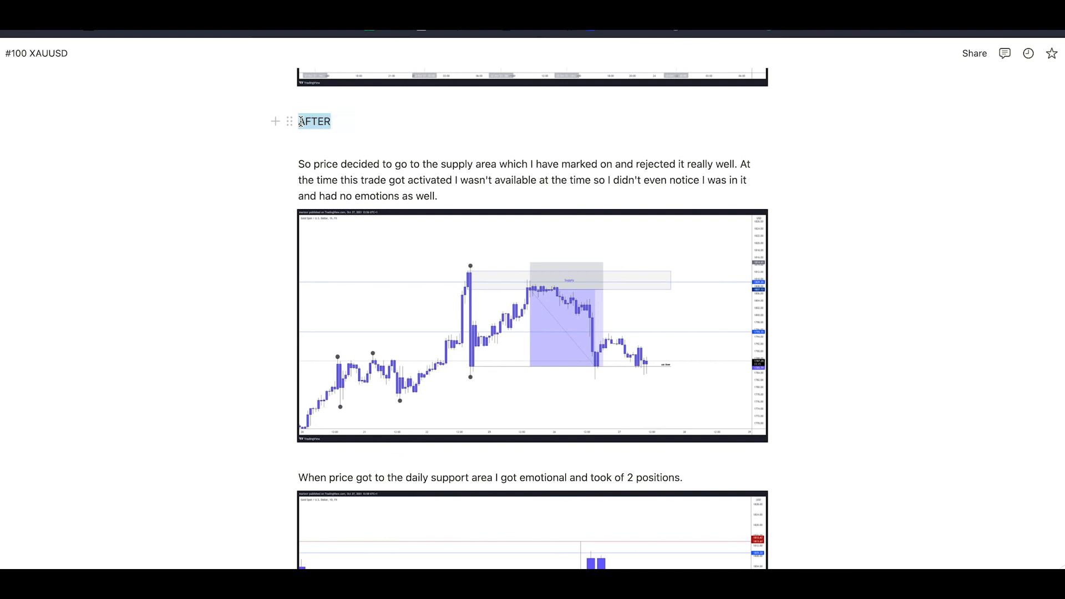
pyautogui.click(311, 142)
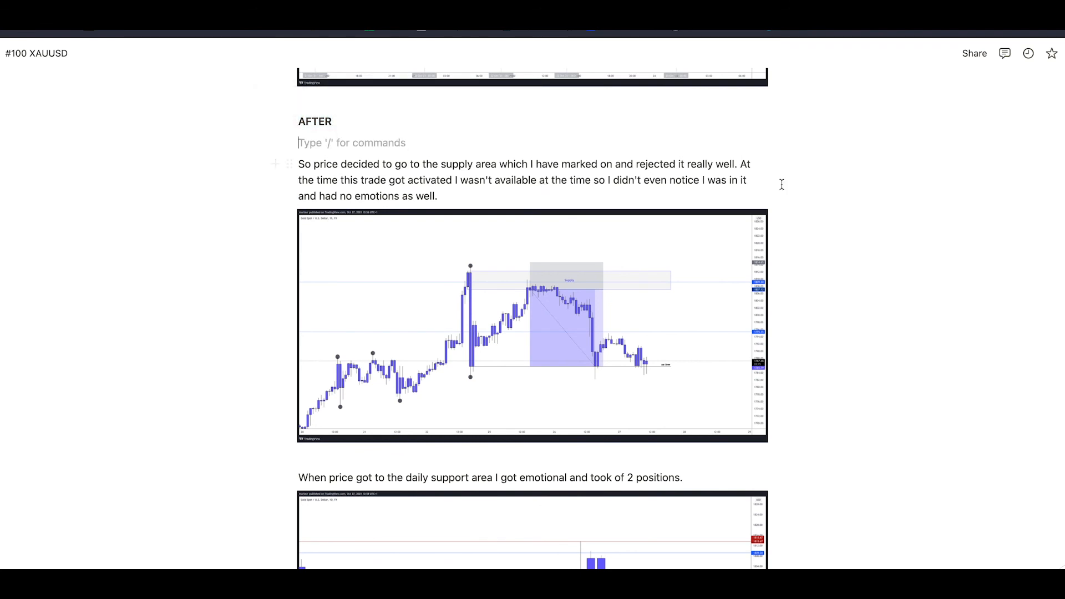
# Read through the finished entry, checking the post-trade notes with their snapshots and the opening daily analysis
pyautogui.scroll(-3, 782, 184)
pyautogui.scroll(2, 782, 184)
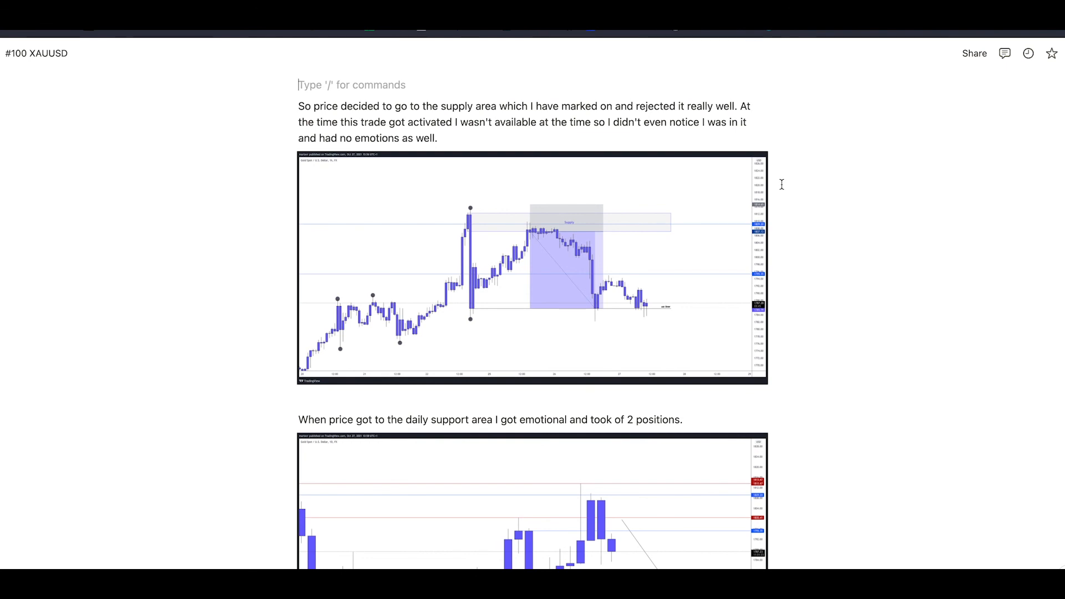
pyautogui.scroll(-5, 782, 184)
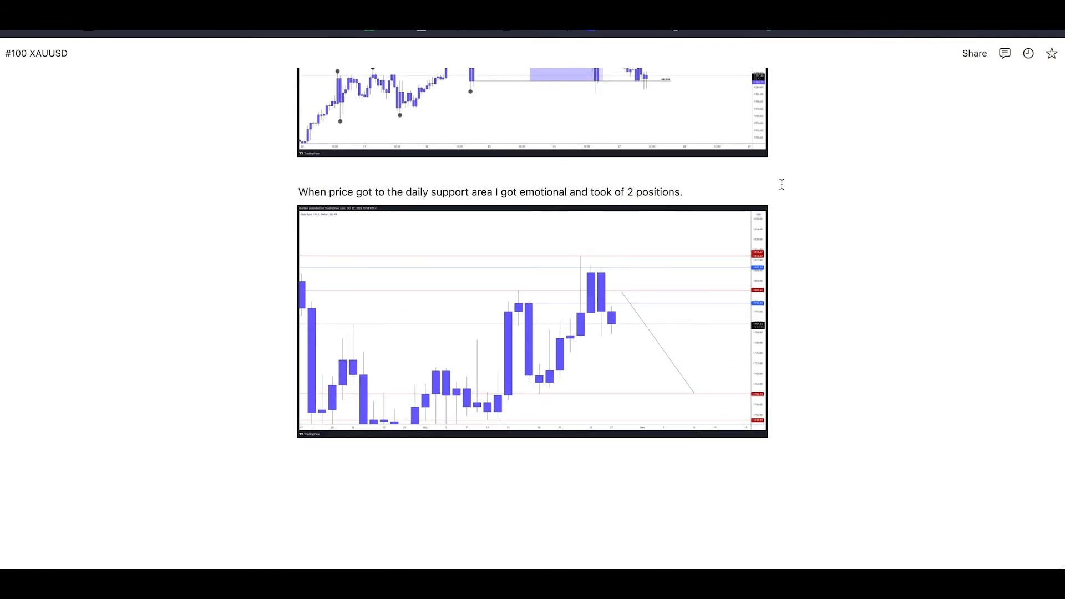
pyautogui.scroll(2, 782, 184)
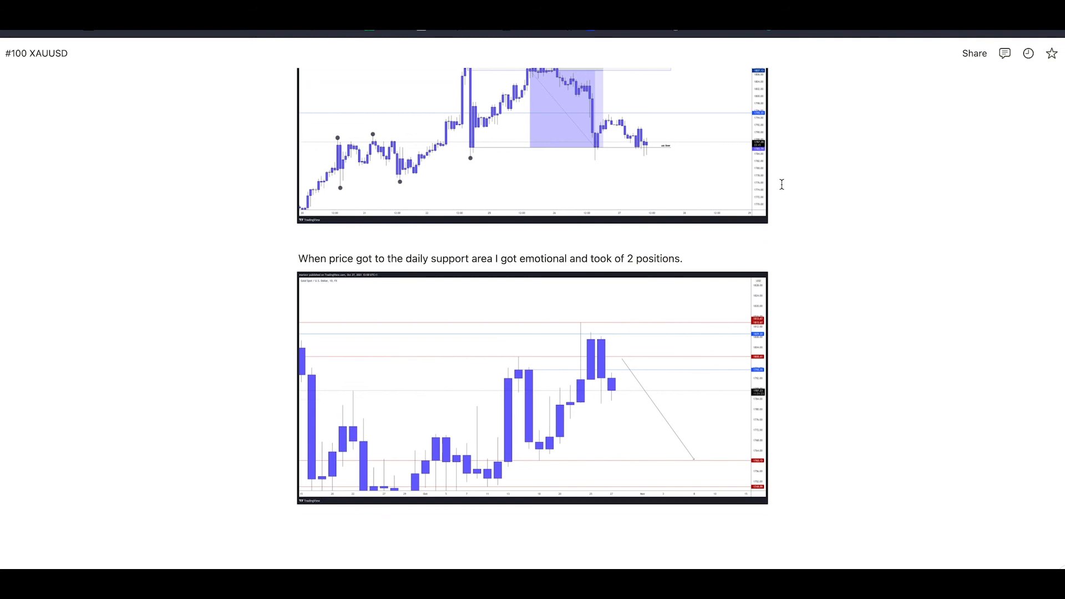
pyautogui.scroll(15, 782, 184)
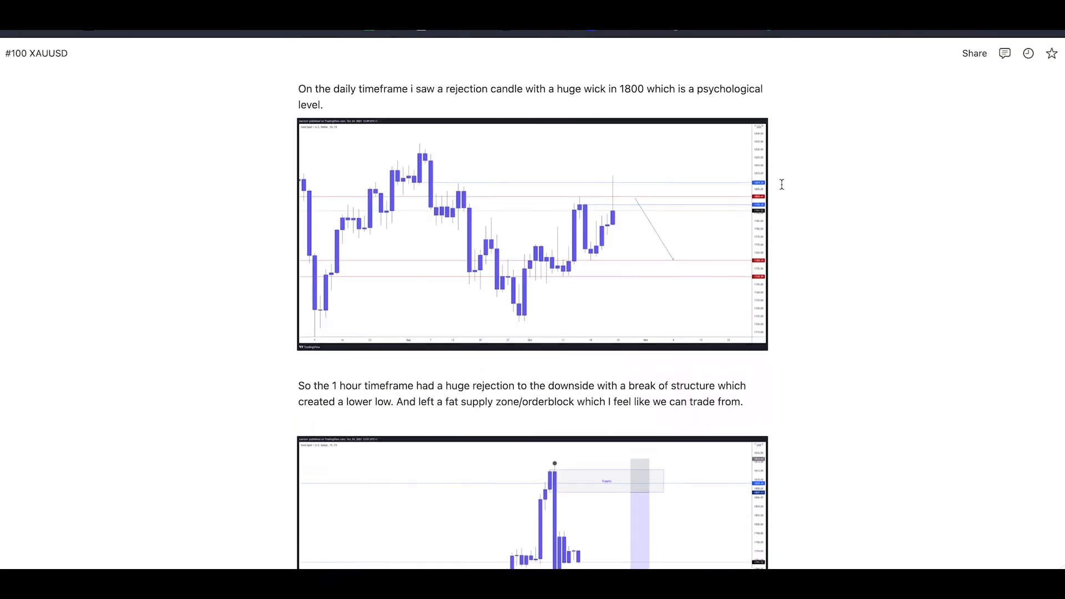
pyautogui.scroll(2, 782, 184)
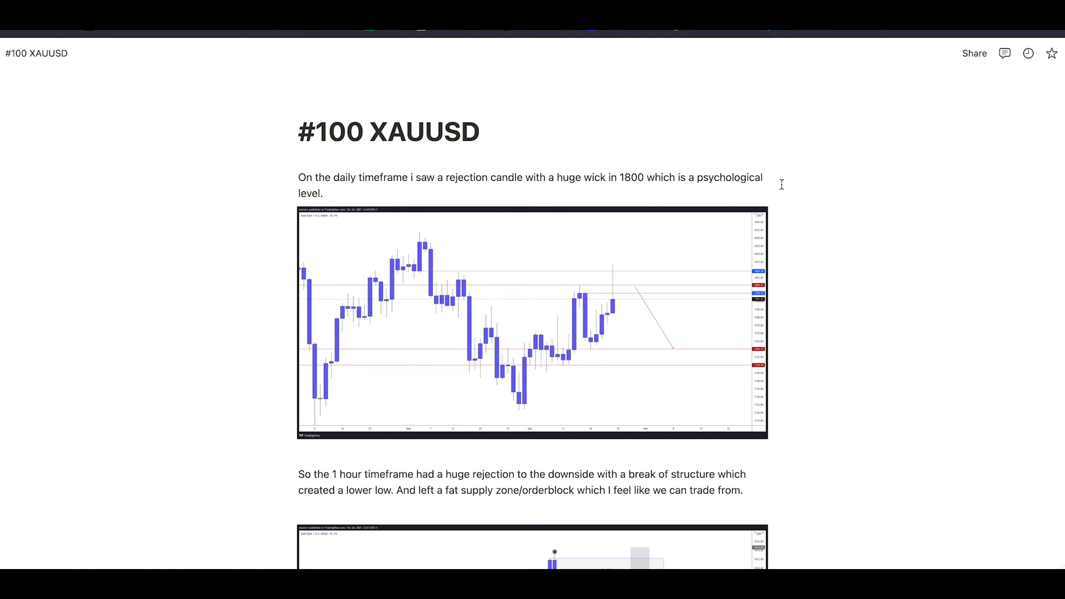
pyautogui.scroll(-3, 782, 184)
pyautogui.scroll(2, 782, 184)
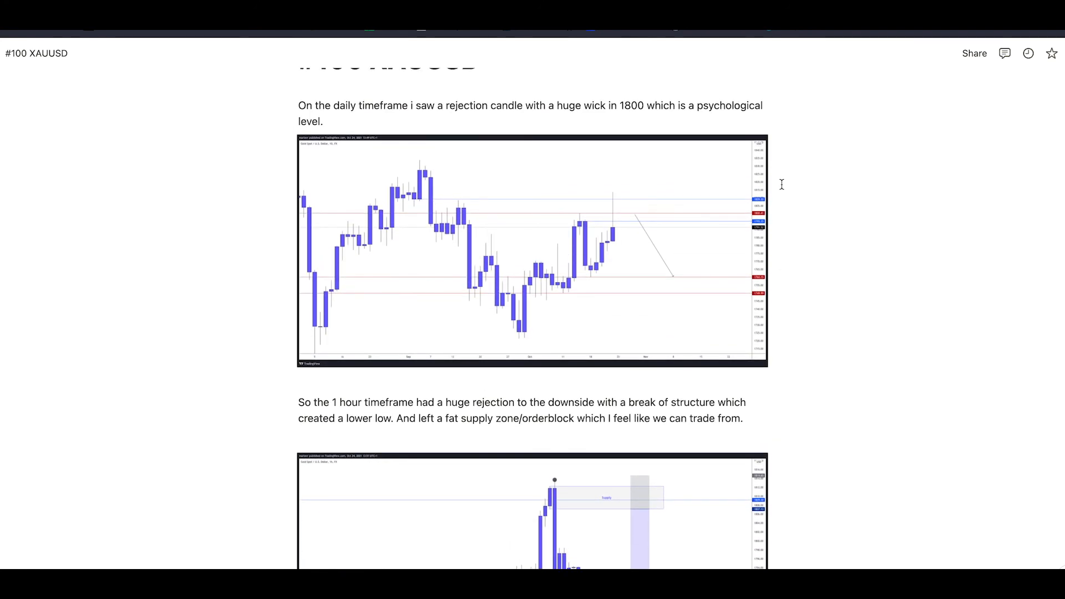
pyautogui.scroll(1, 782, 185)
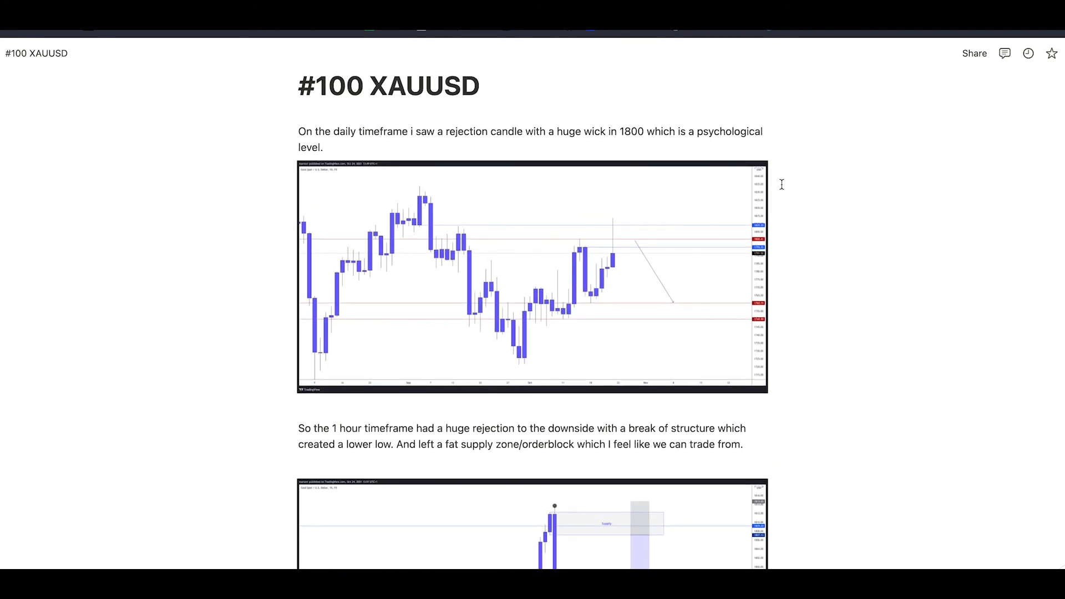